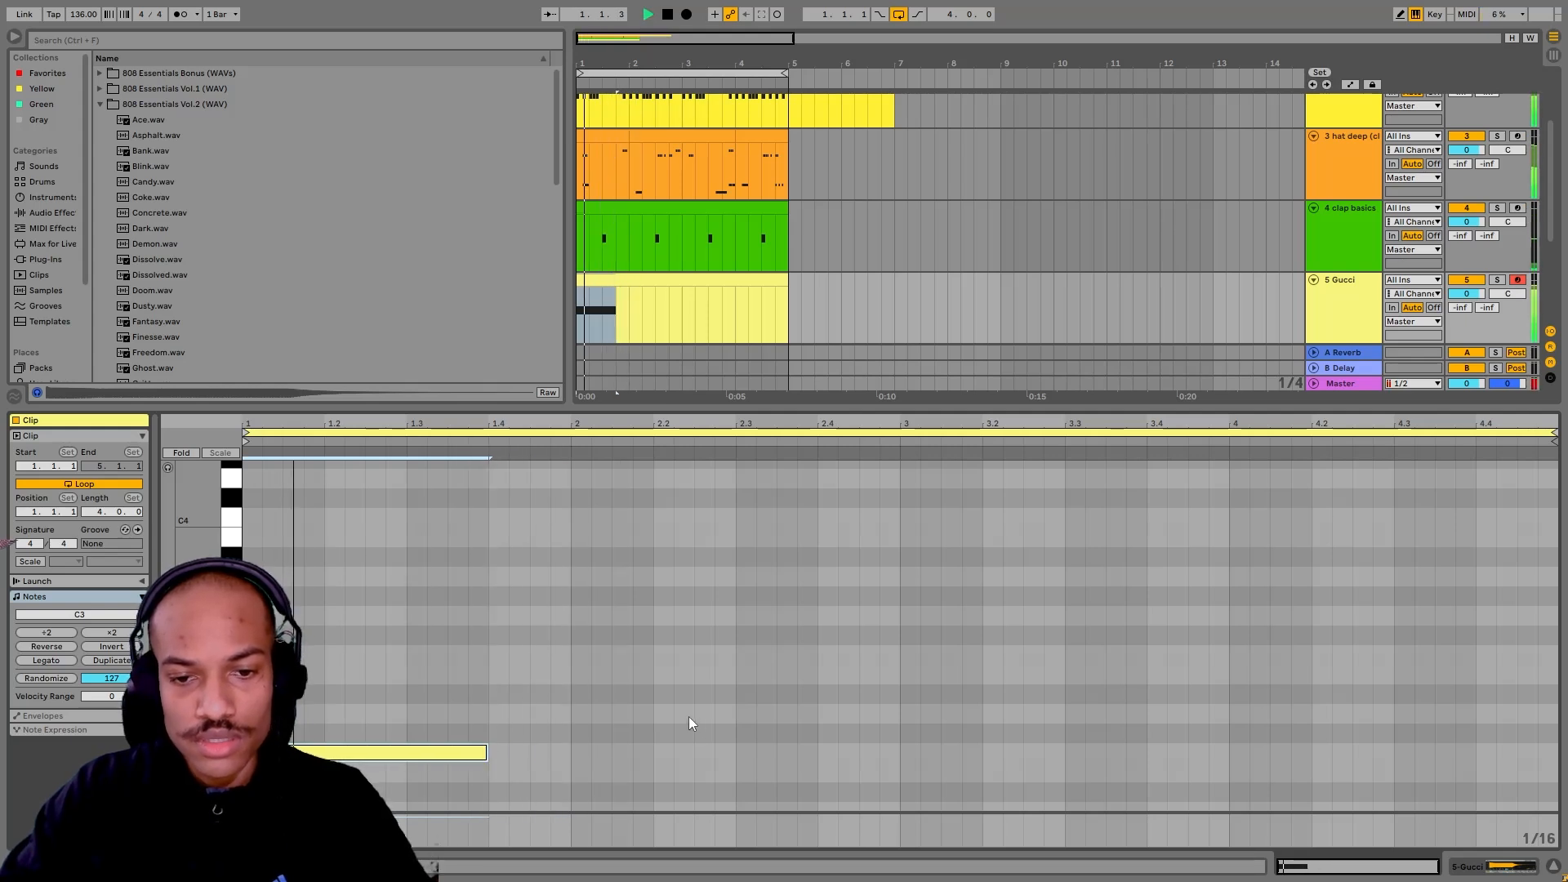
Step: Draw more bass notes in the Gucci clip: D3 at 2.2, C3 at 3, D3 at 4.3 and G3 at 4.4
left_click_drag(661, 714, 898, 714)
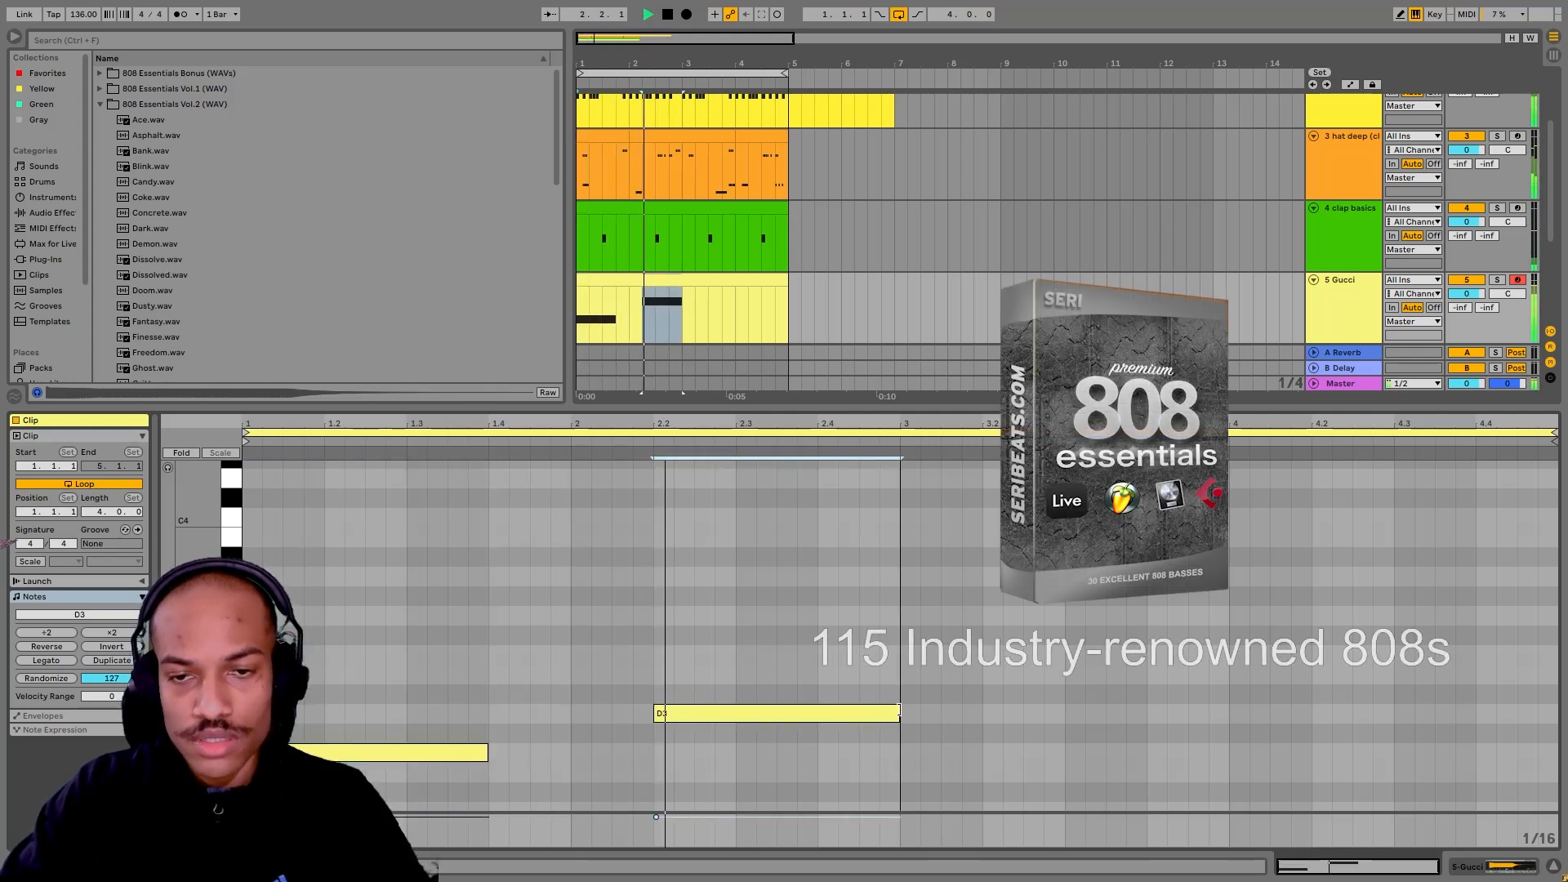
left_click_drag(546, 711, 378, 686)
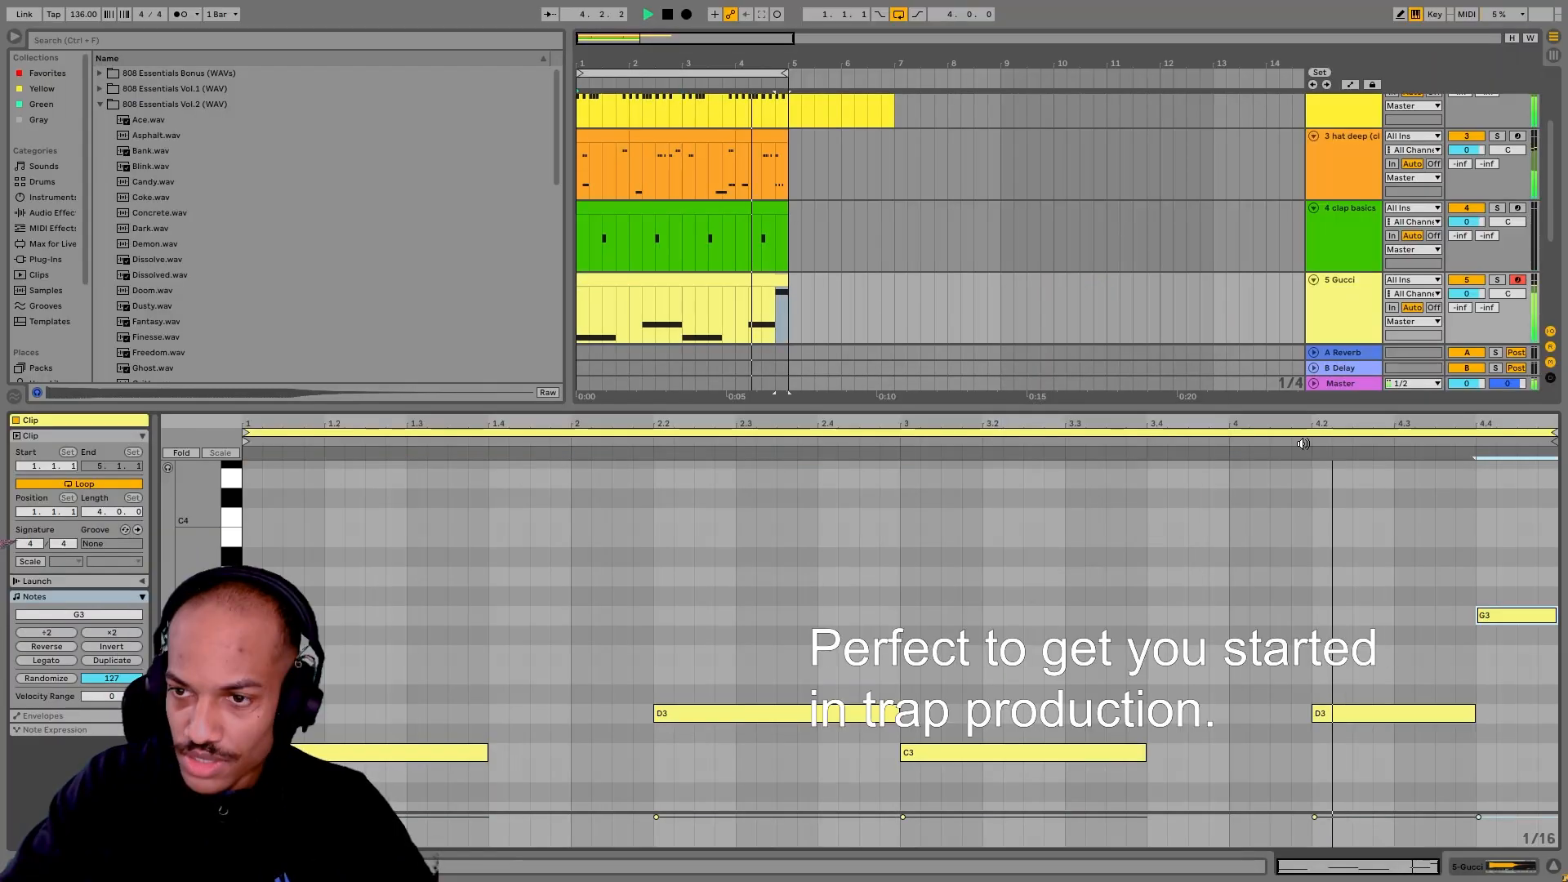
left_click(1316, 694)
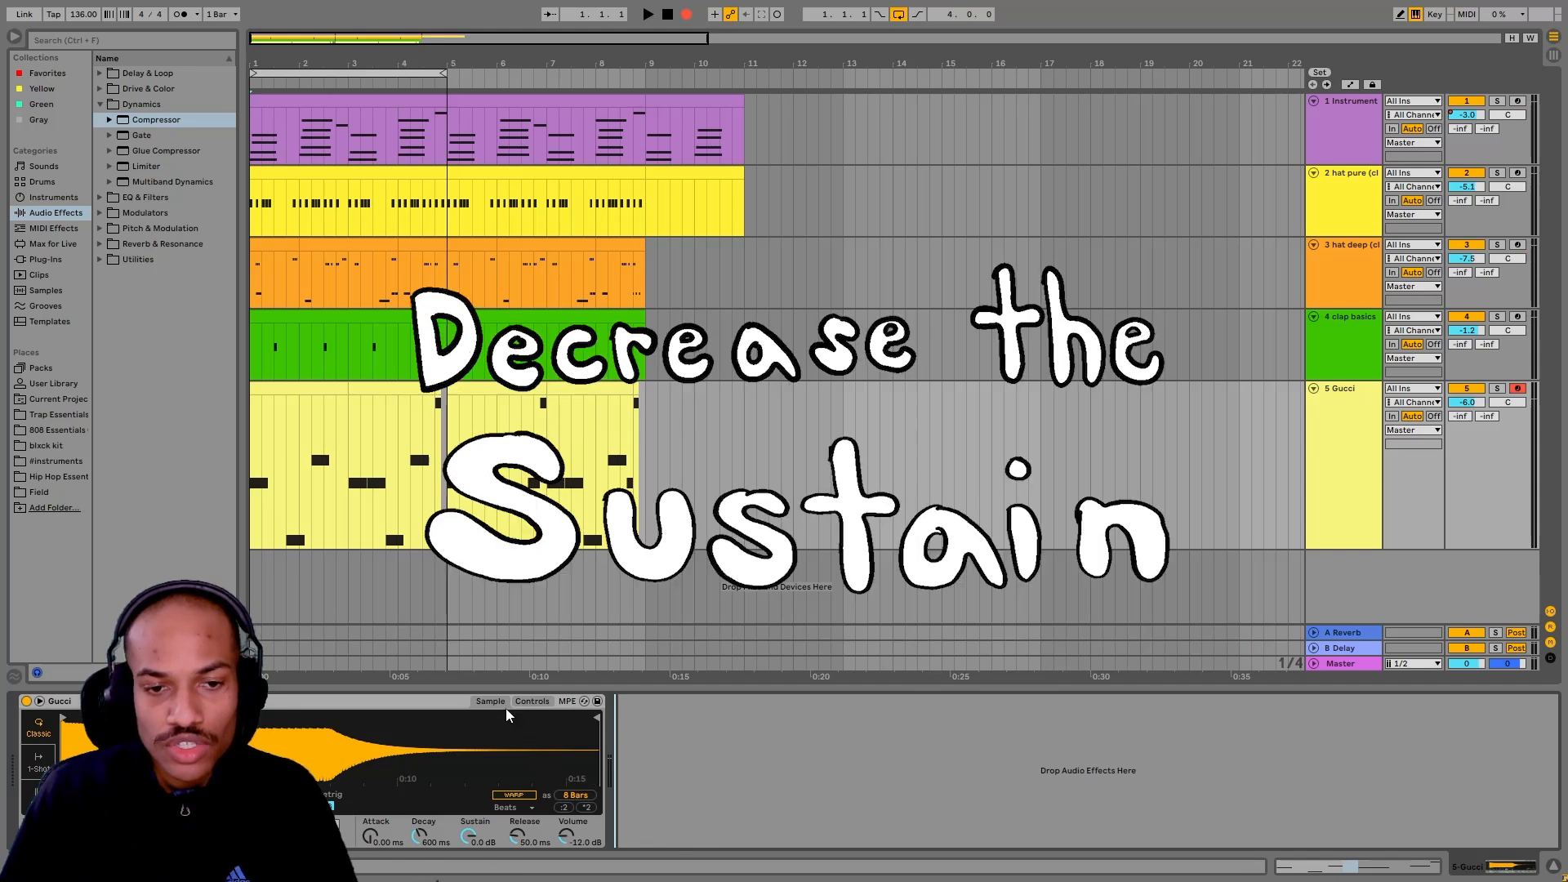
Step: Show the Gucci sampler's envelope controls and lower its sustain
left_click(533, 701)
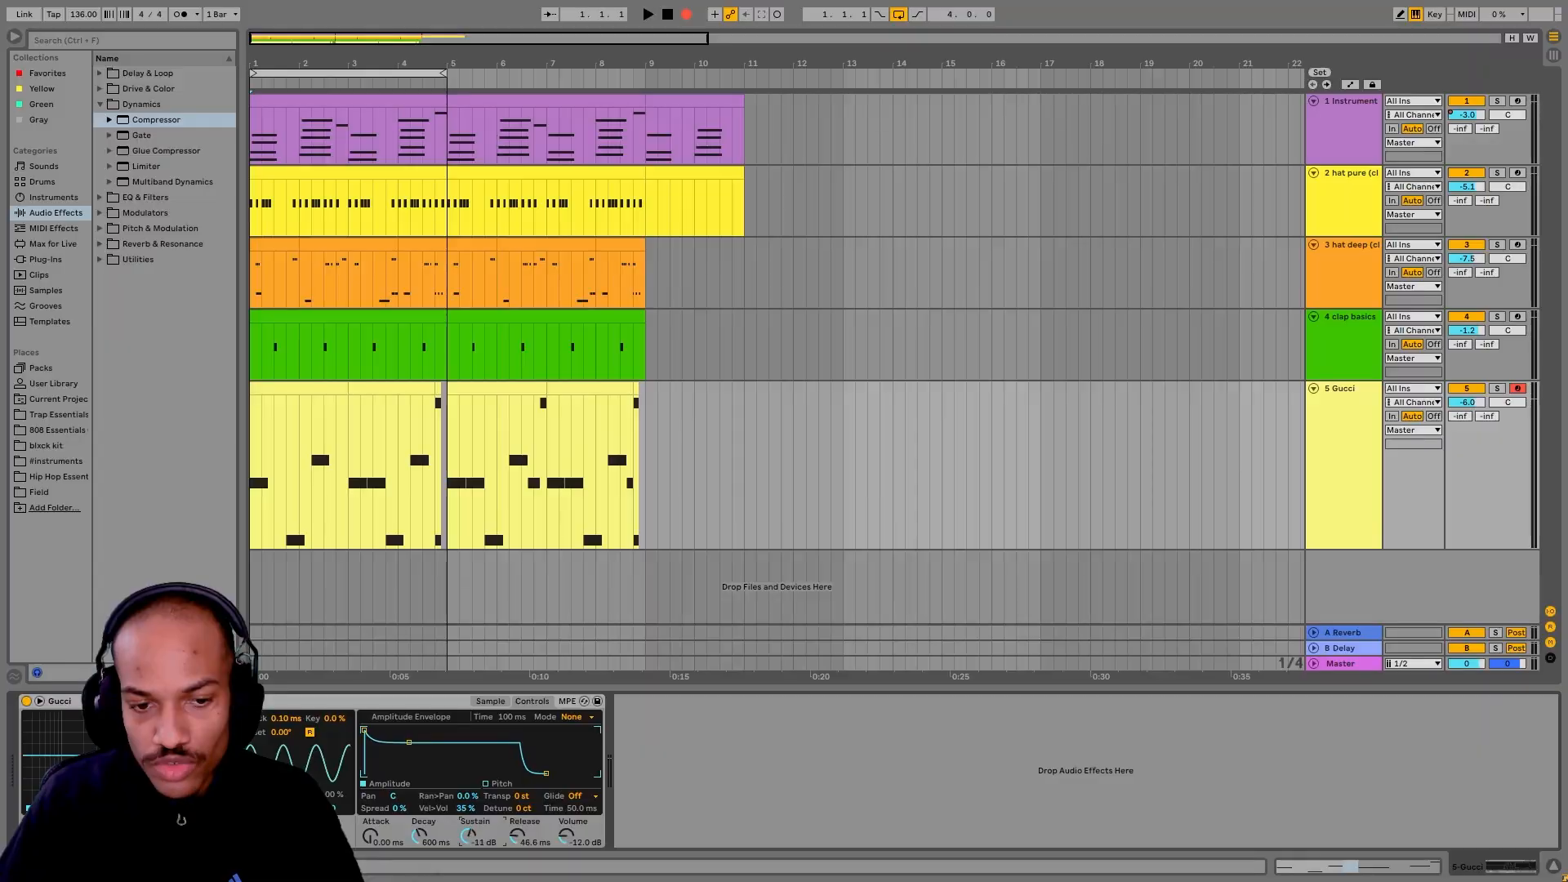
left_click_drag(680, 769, 680, 796)
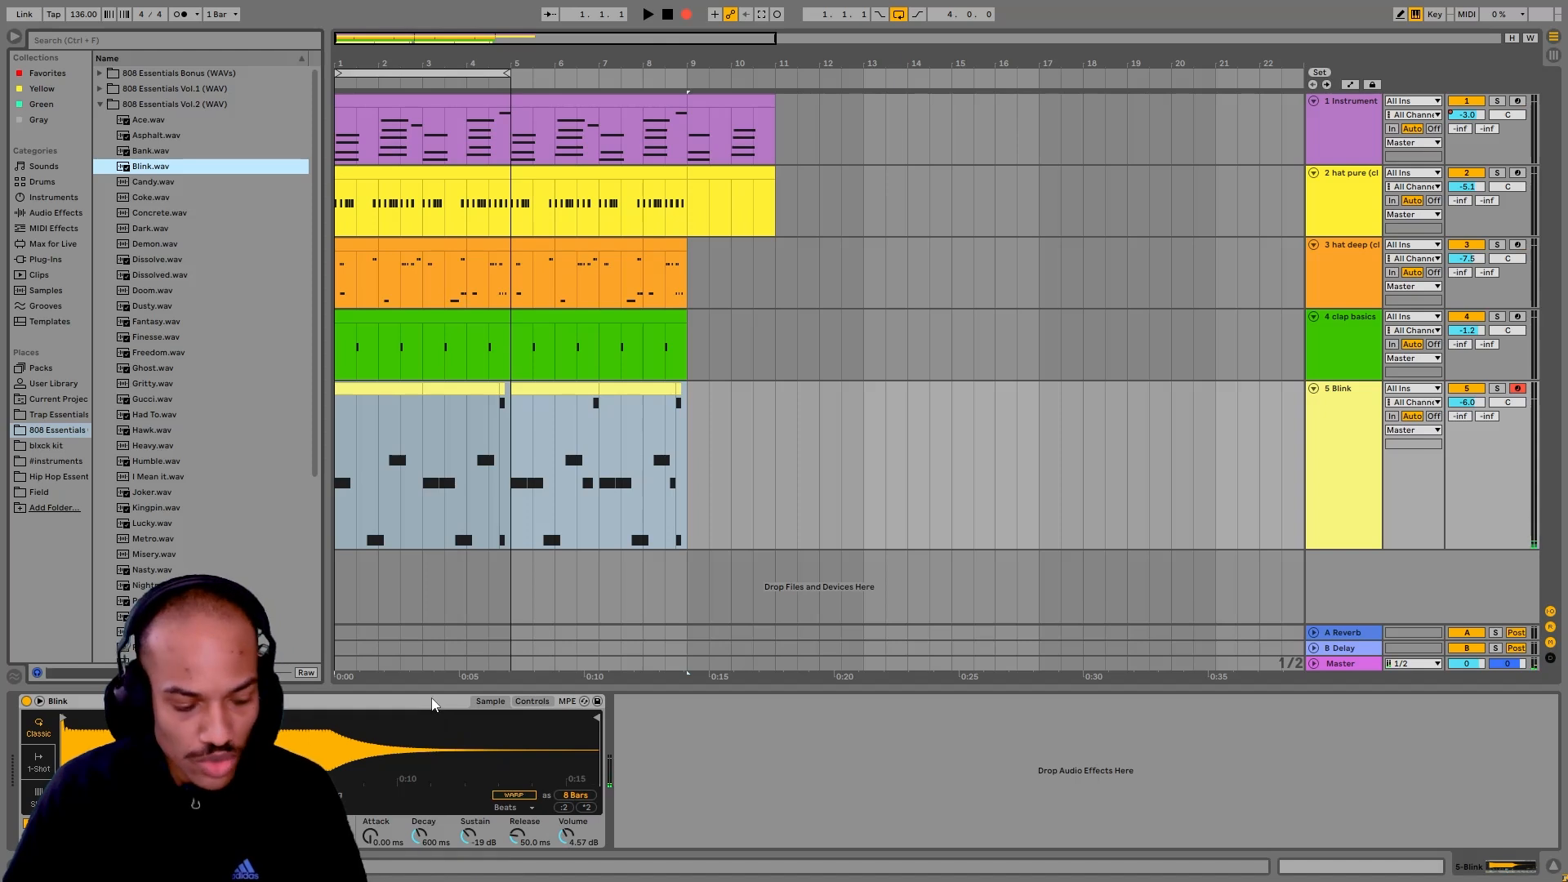
left_click(434, 704)
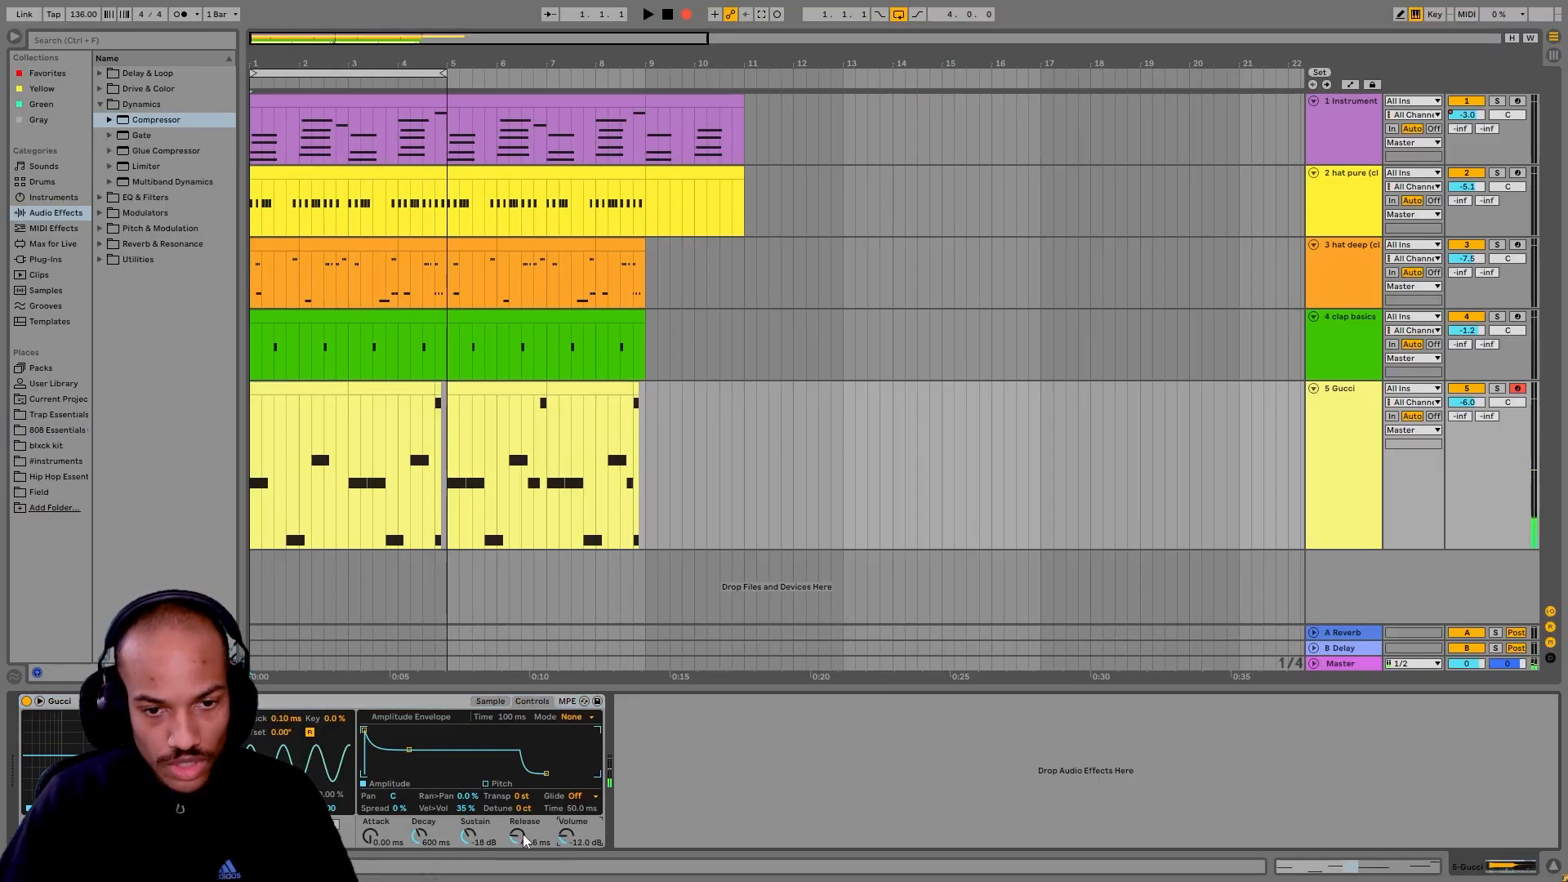
Step: Set the Gucci sampler's sustain to 0.0 dB
left_click_drag(470, 836, 469, 839)
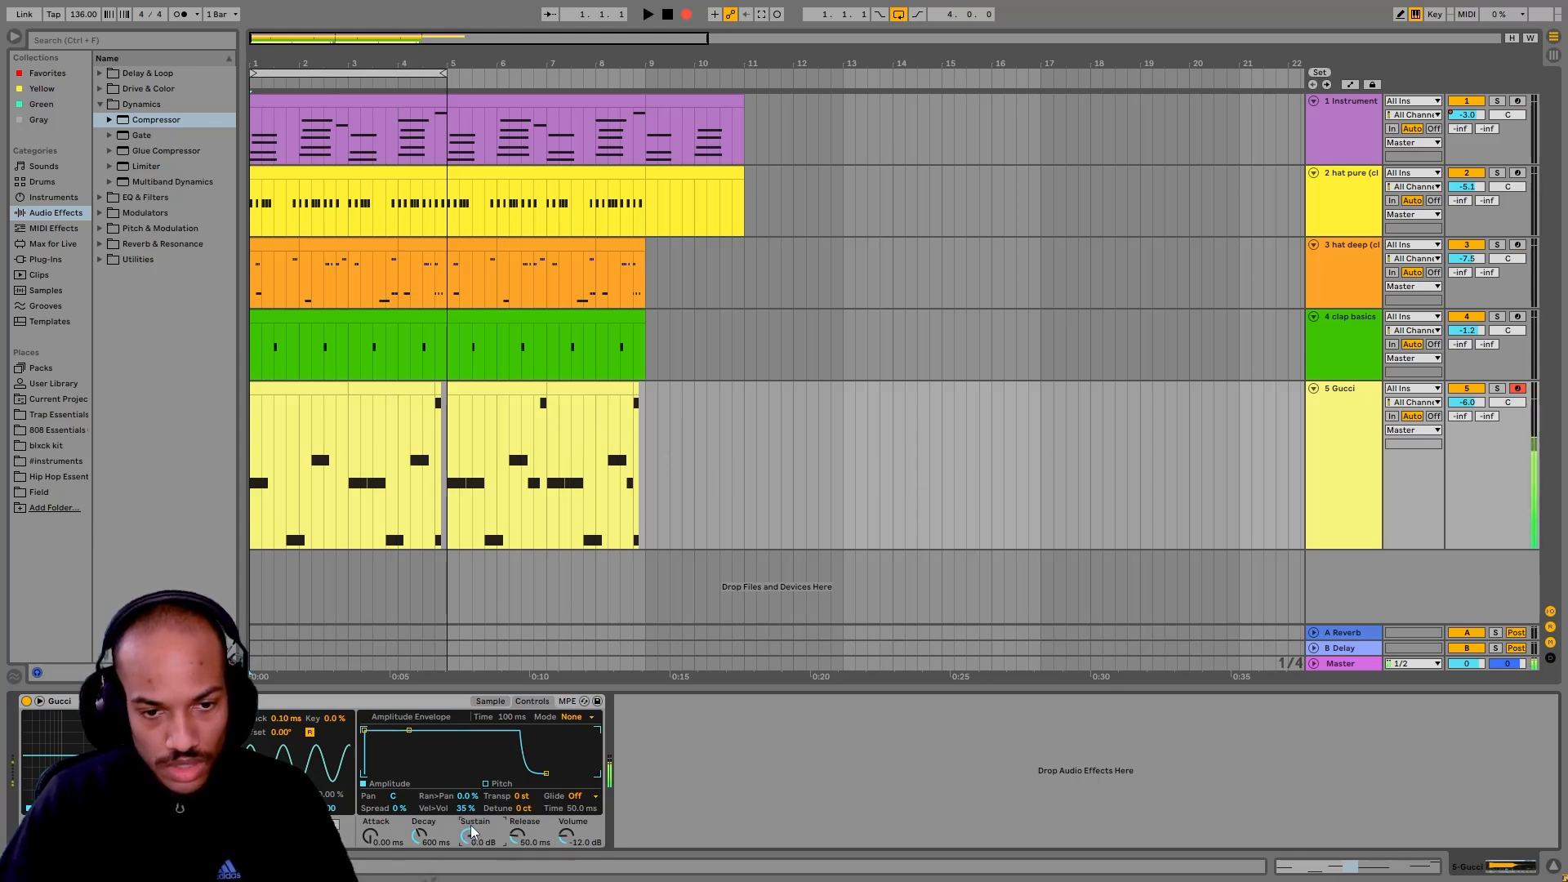
left_click(427, 707)
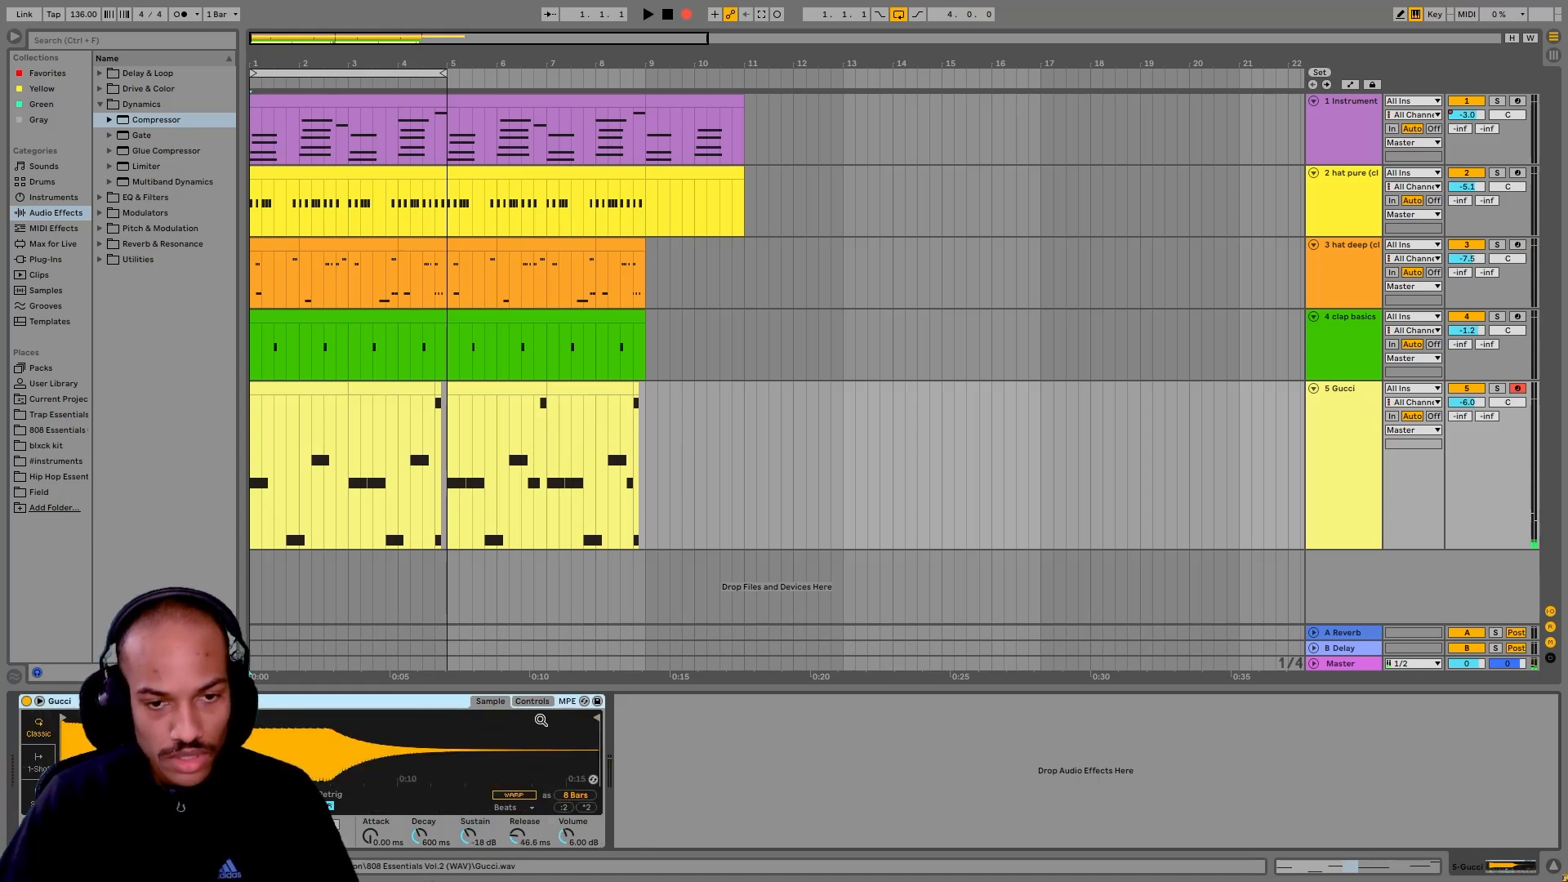
left_click(532, 700)
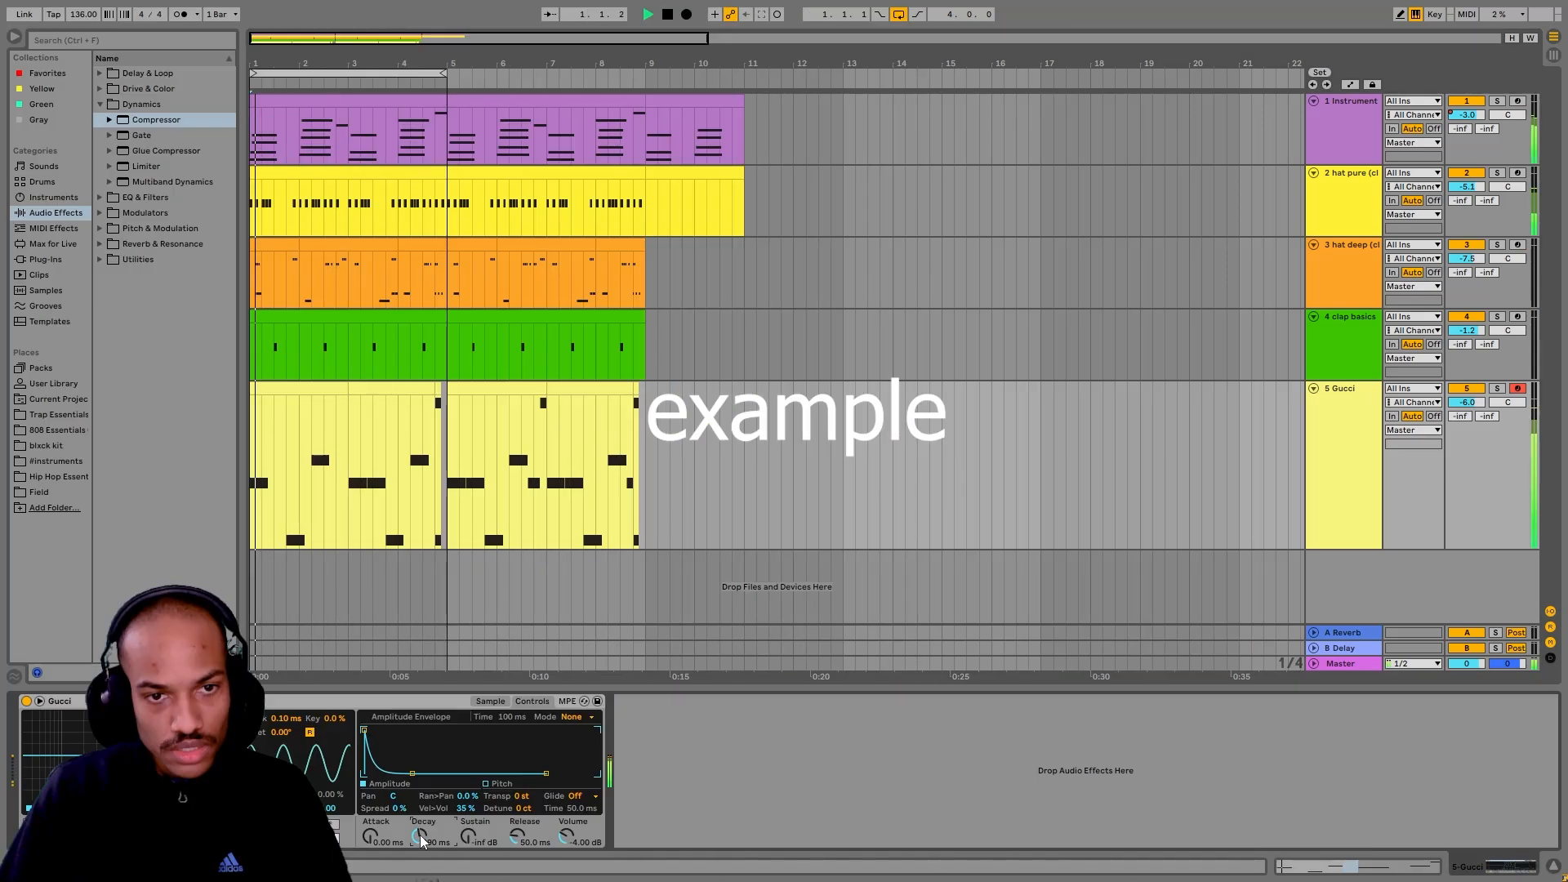
Step: Raise the Gucci sampler's volume to about -0.57 dB and its sustain to about -21 dB during playback, and stop playback
left_click_drag(562, 834, 562, 813)
left_click_drag(459, 831, 459, 809)
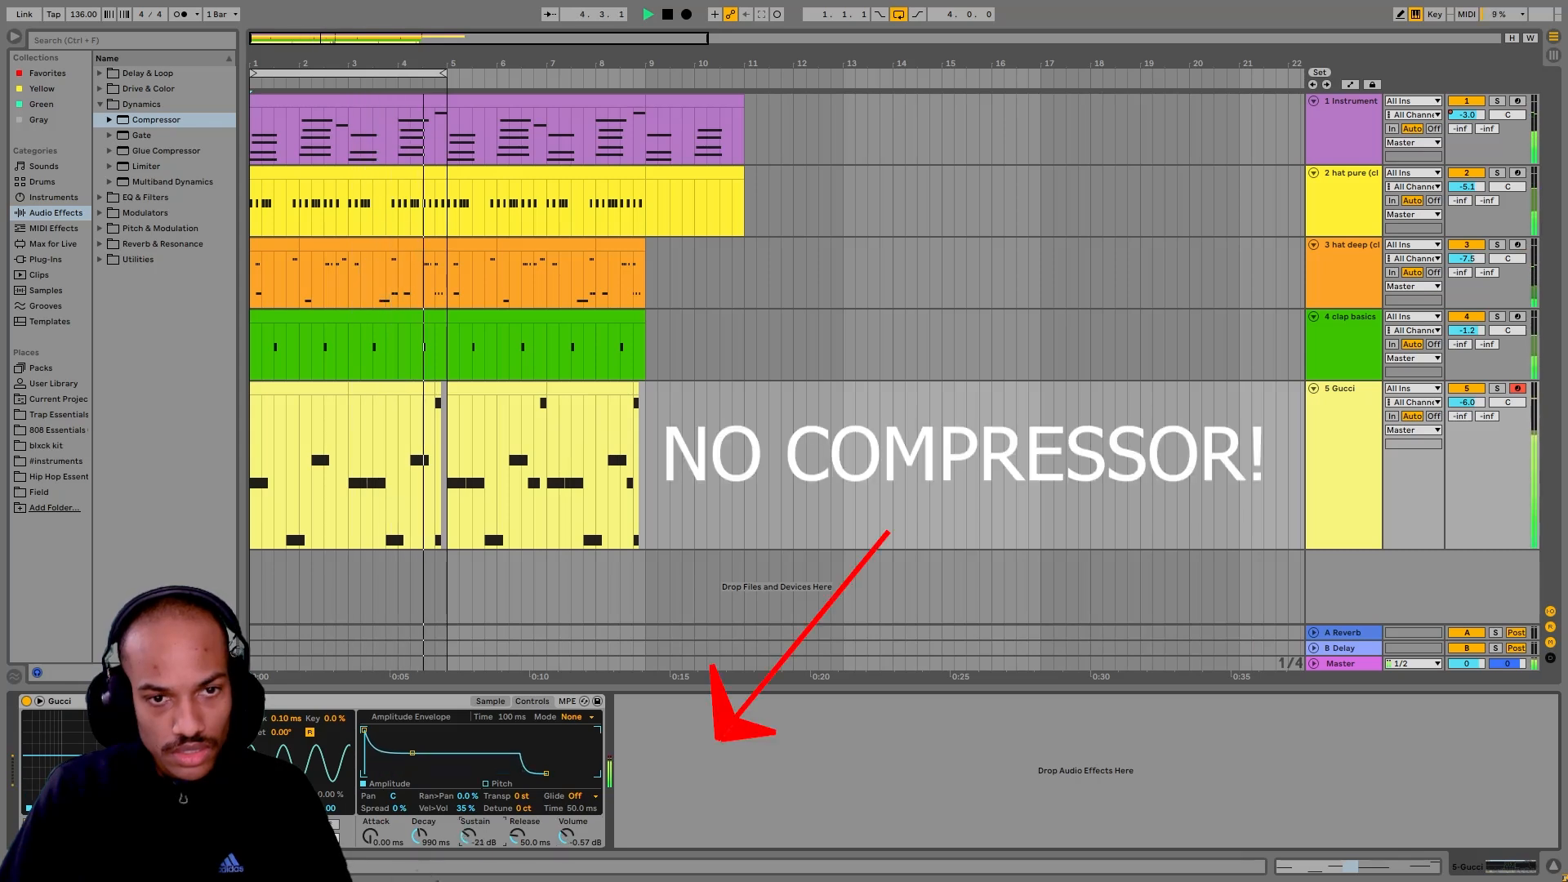
key("space")
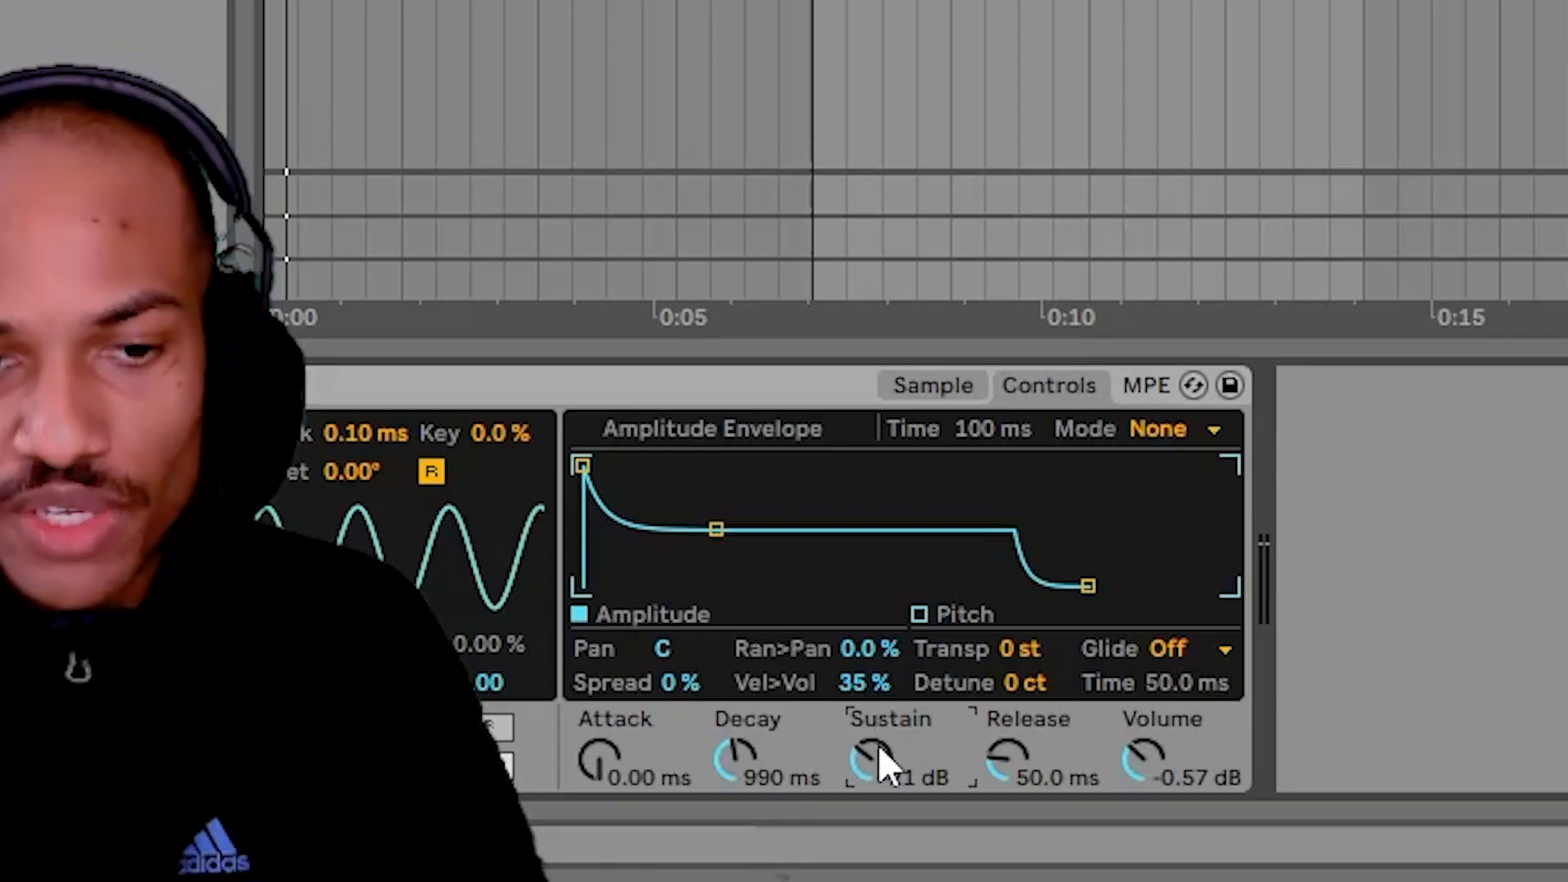
mouse_move(605, 841)
left_mouse_down()
mouse_move(605, 867)
mouse_move(605, 828)
left_mouse_up()
left_click_drag(876, 750, 876, 833)
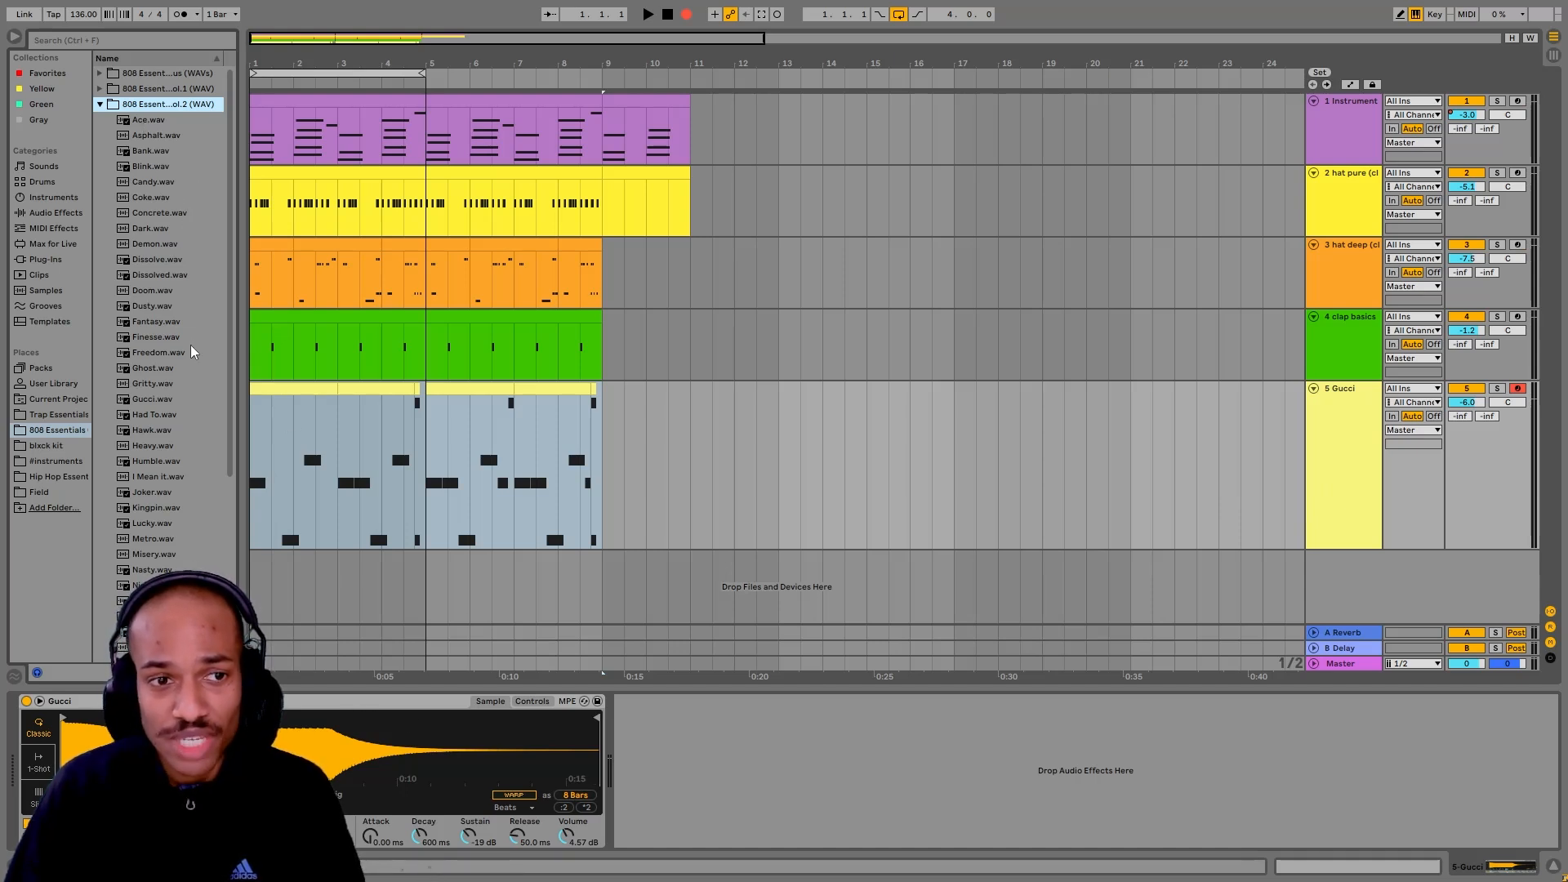
Step: Widen the browser and replace the Gucci sample with Ace.wav from the 808 Essentials Vol.2 folder
scroll(173, 441, "down", 3)
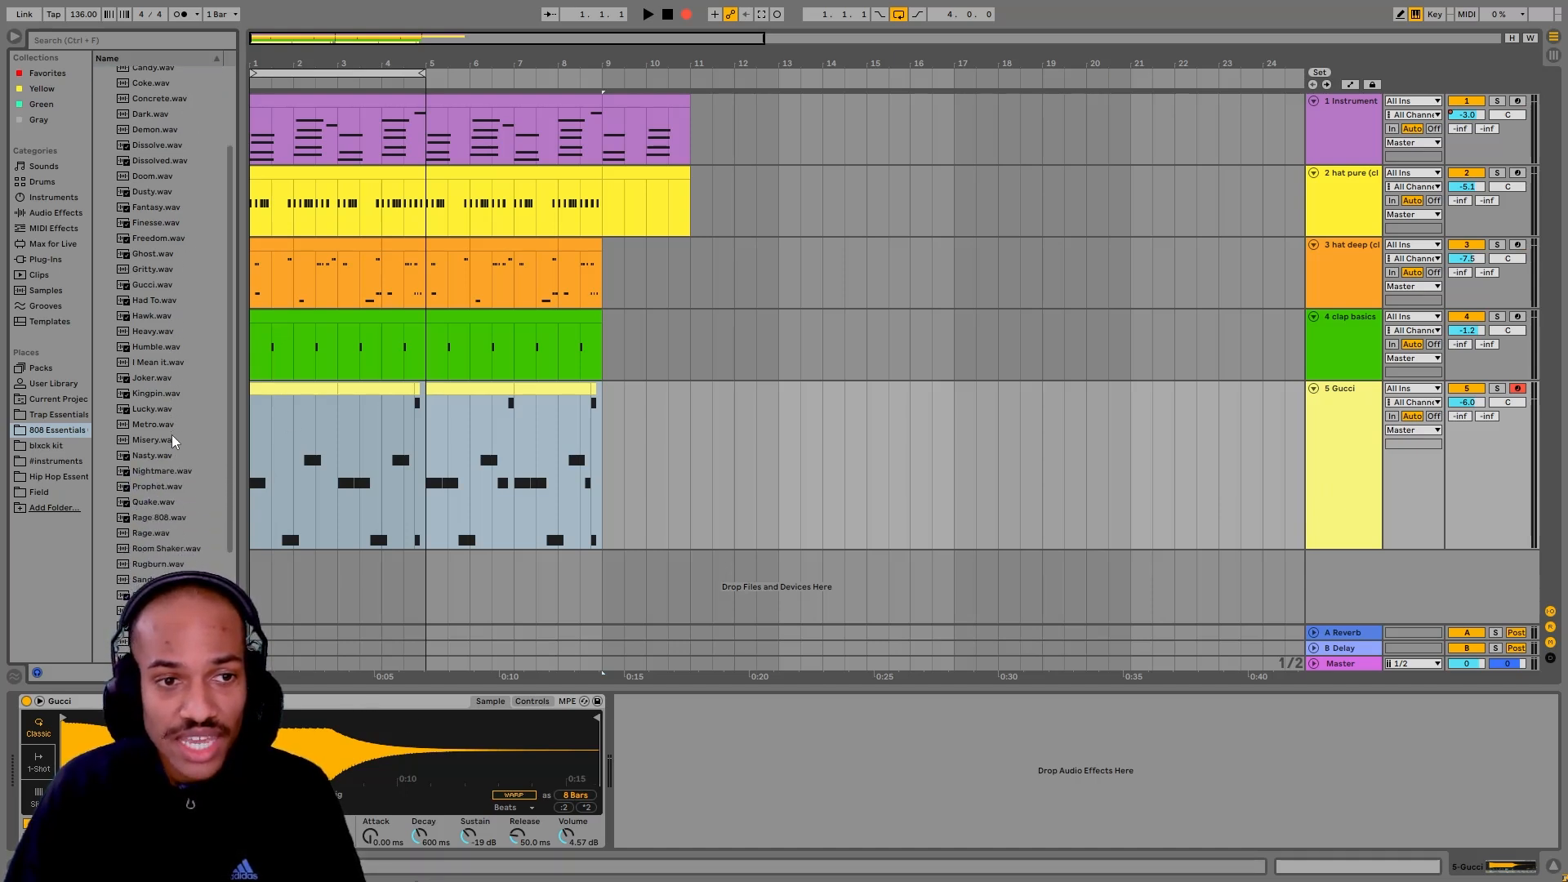
scroll(173, 441, "up", 3)
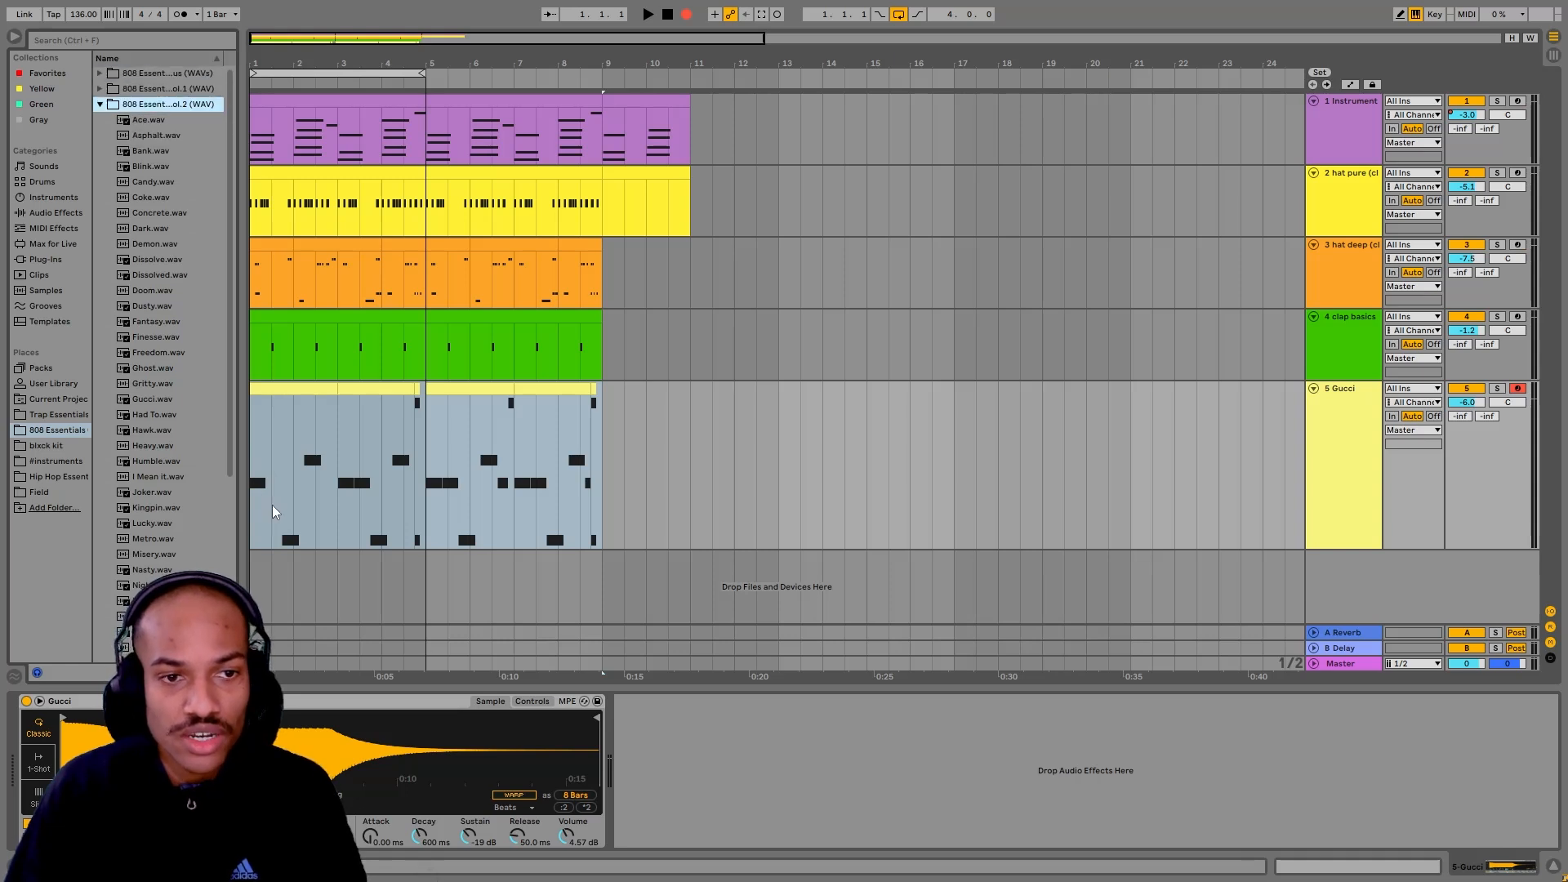
left_click_drag(241, 637, 326, 637)
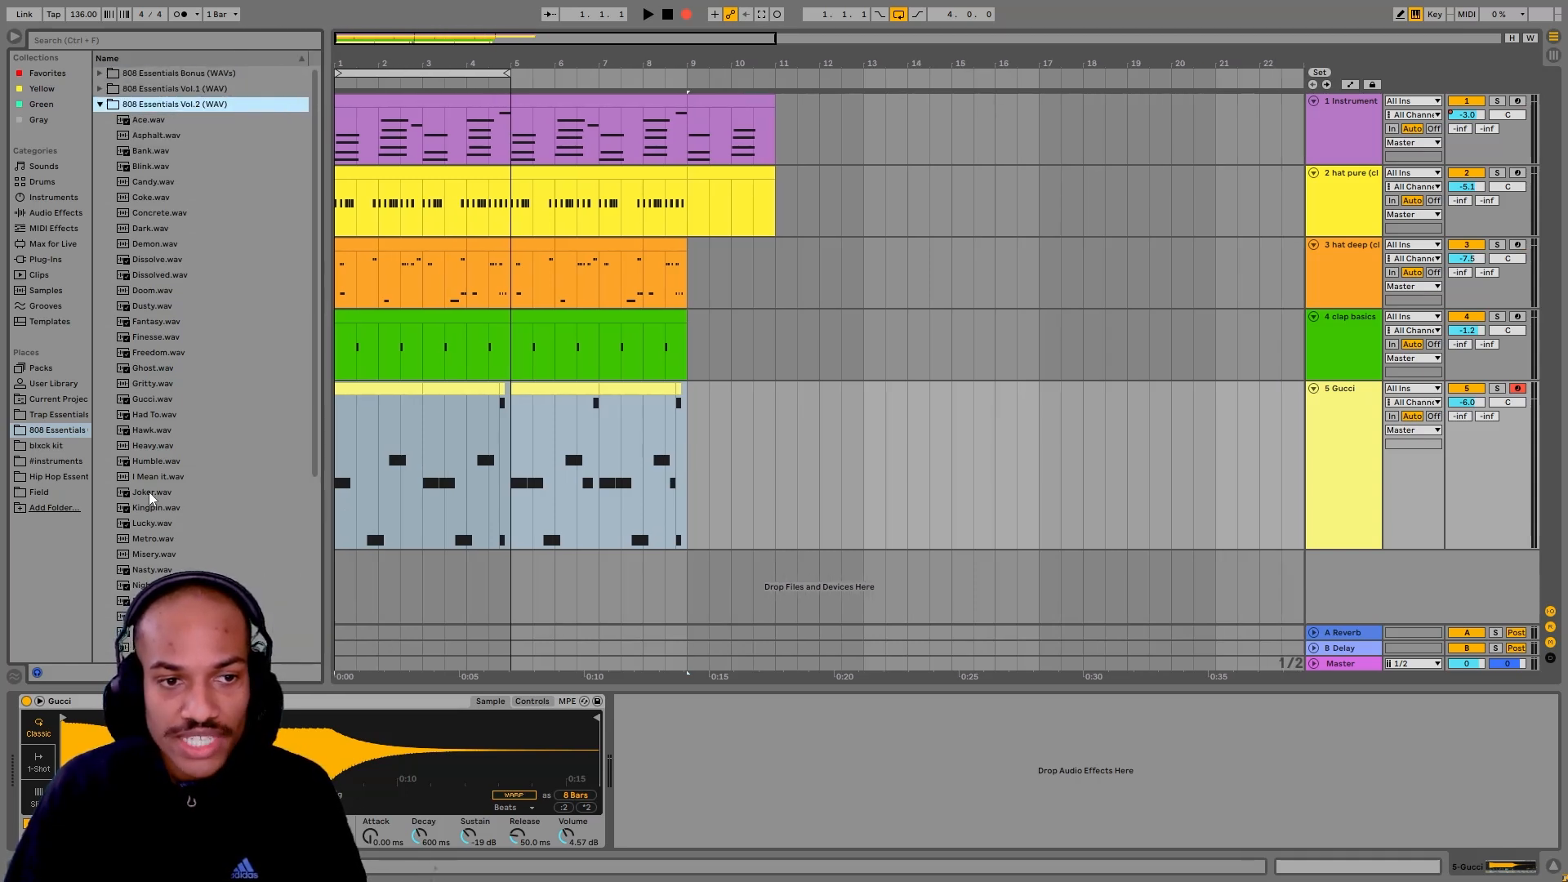
left_click(153, 121)
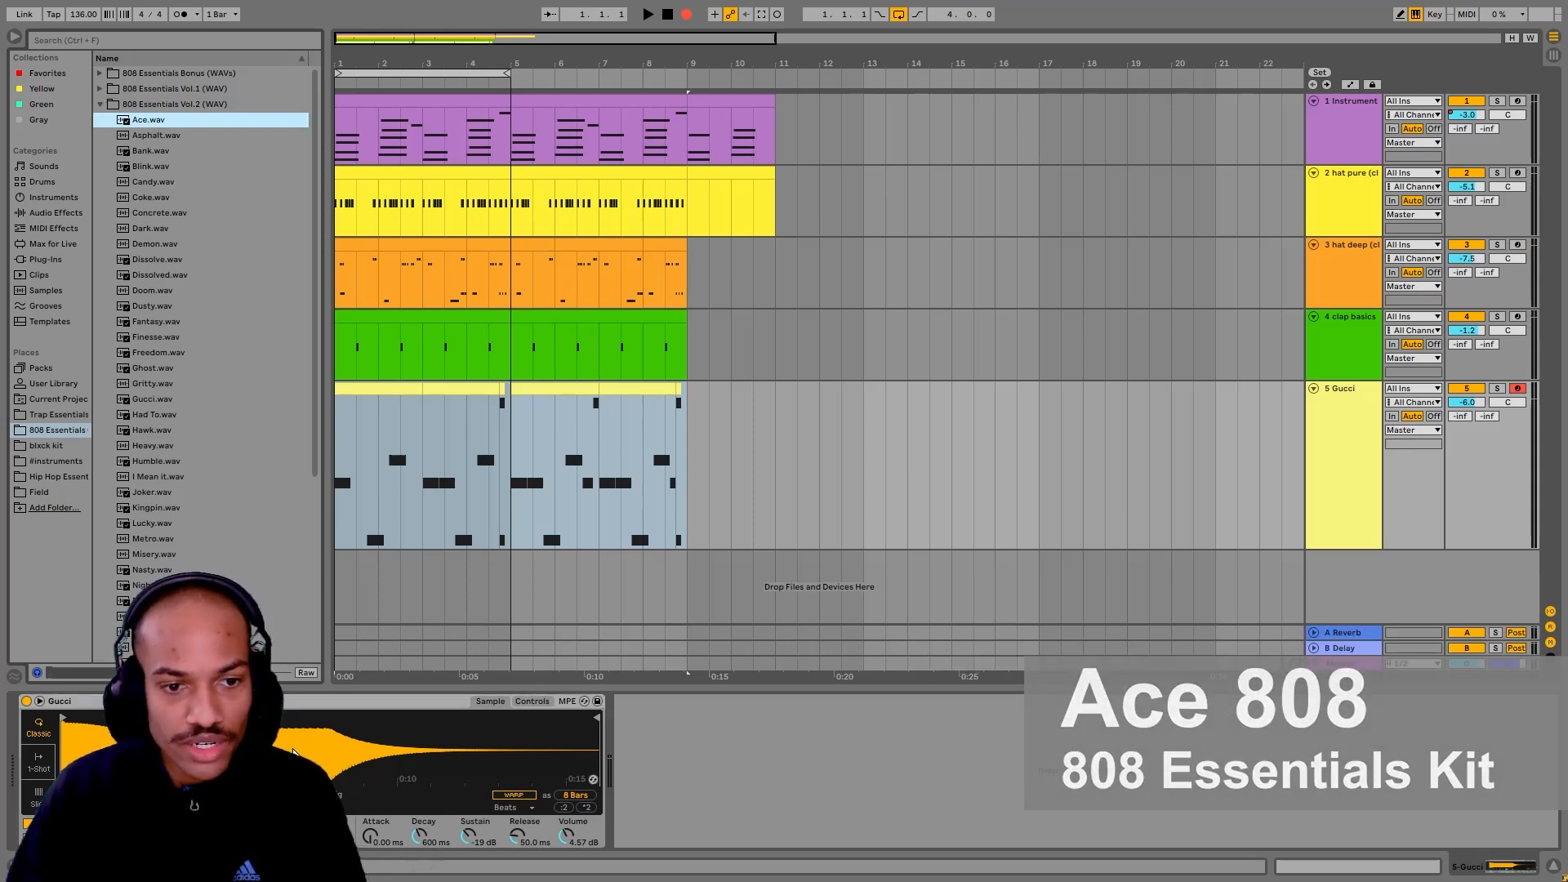
left_click_drag(148, 120, 294, 751)
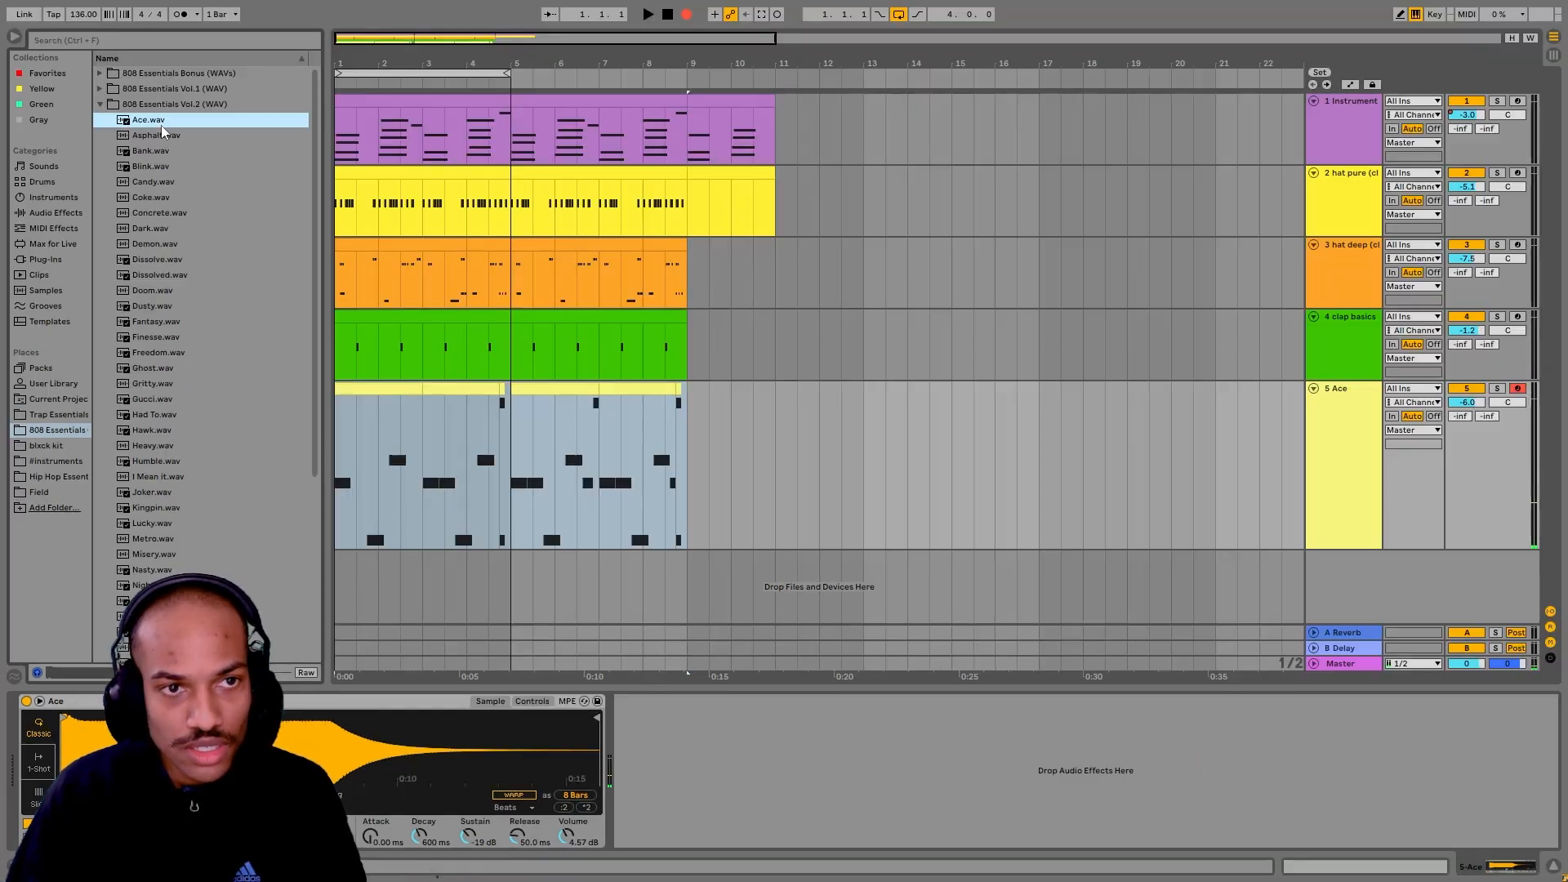
Step: Try Asphalt.wav, Bank.wav and Blink.wav in turn as the bass track's sample
left_click(168, 137)
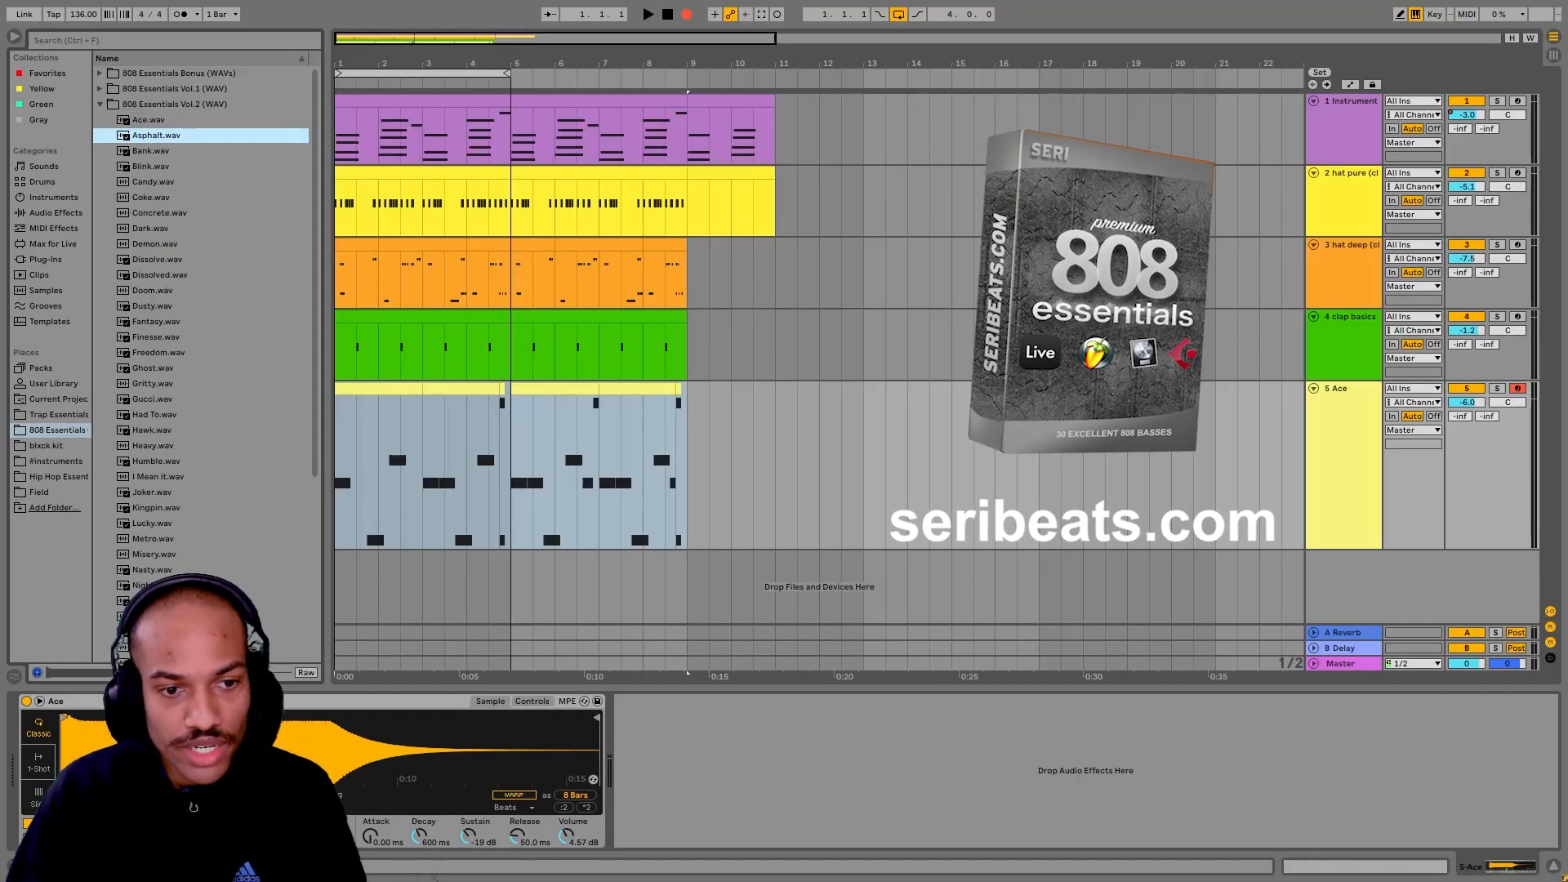
left_click_drag(169, 136, 294, 752)
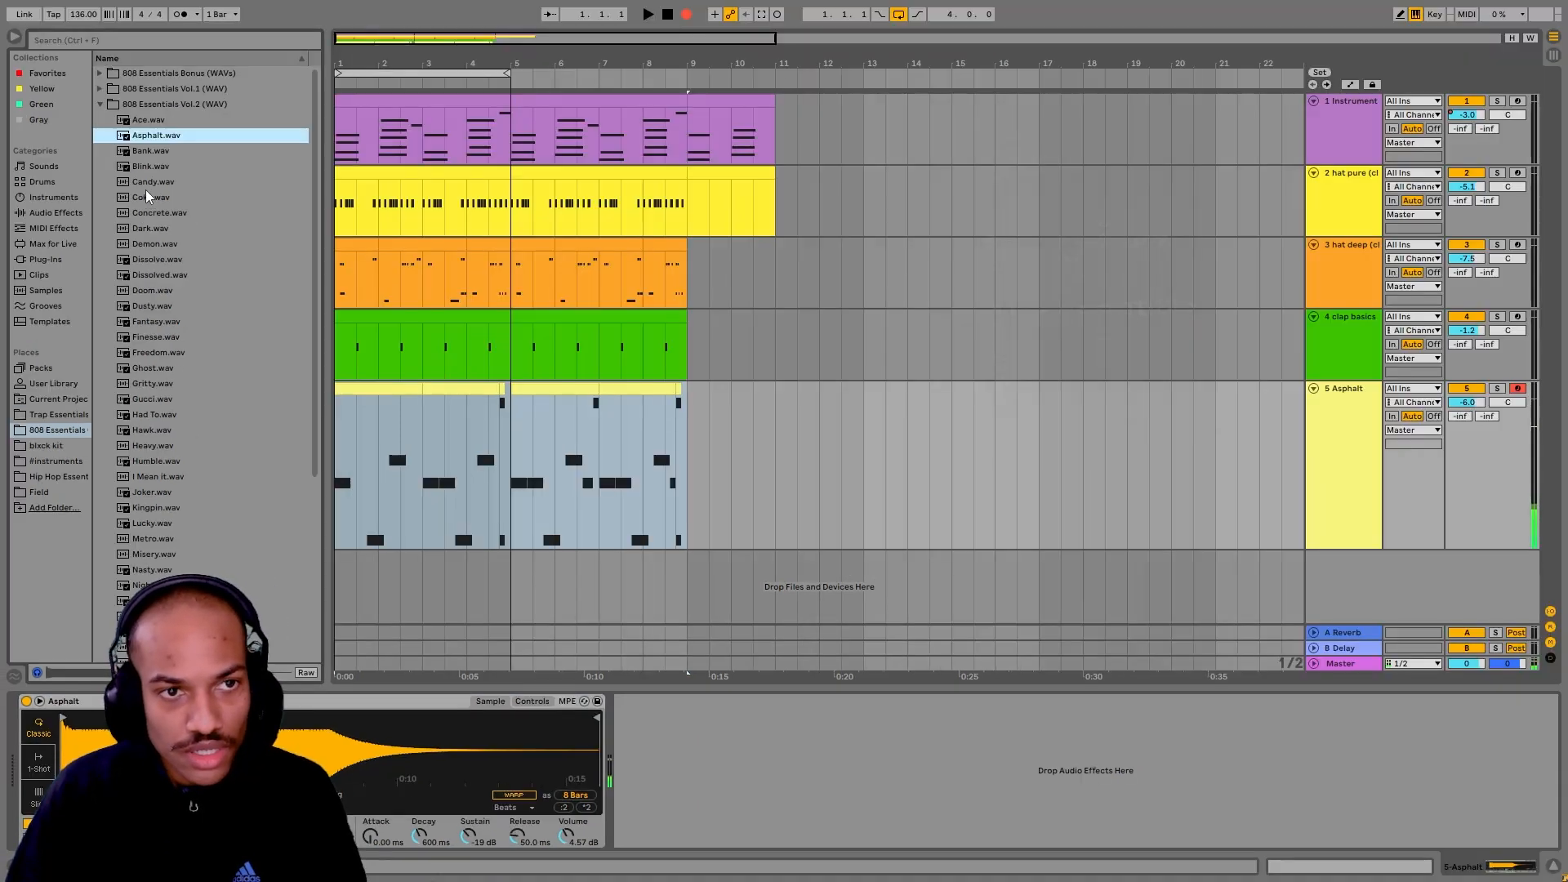
left_click(162, 83)
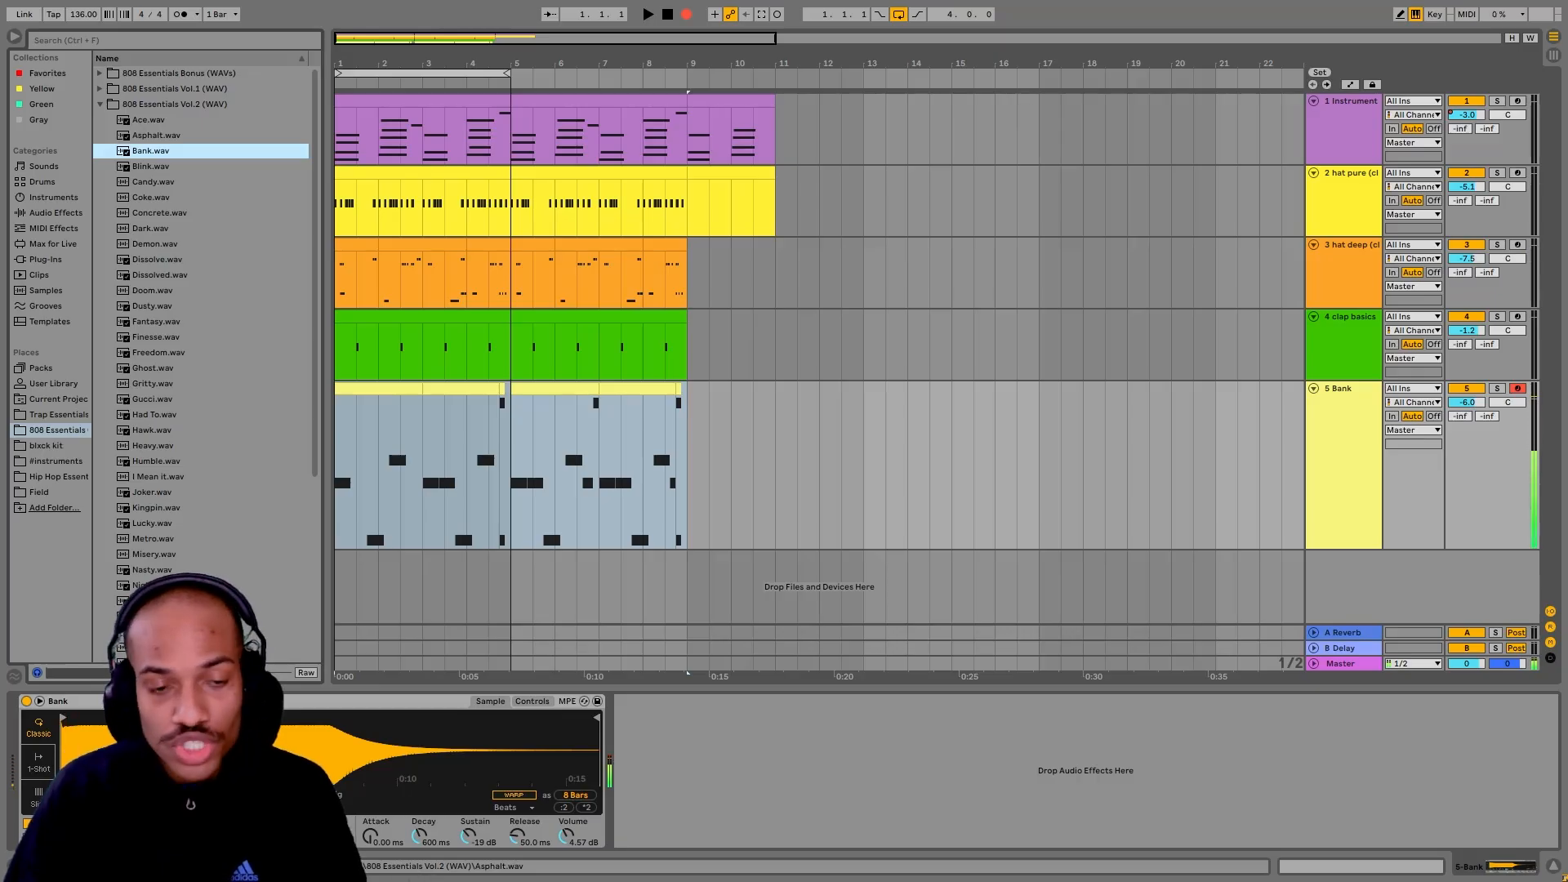
double_click(167, 168)
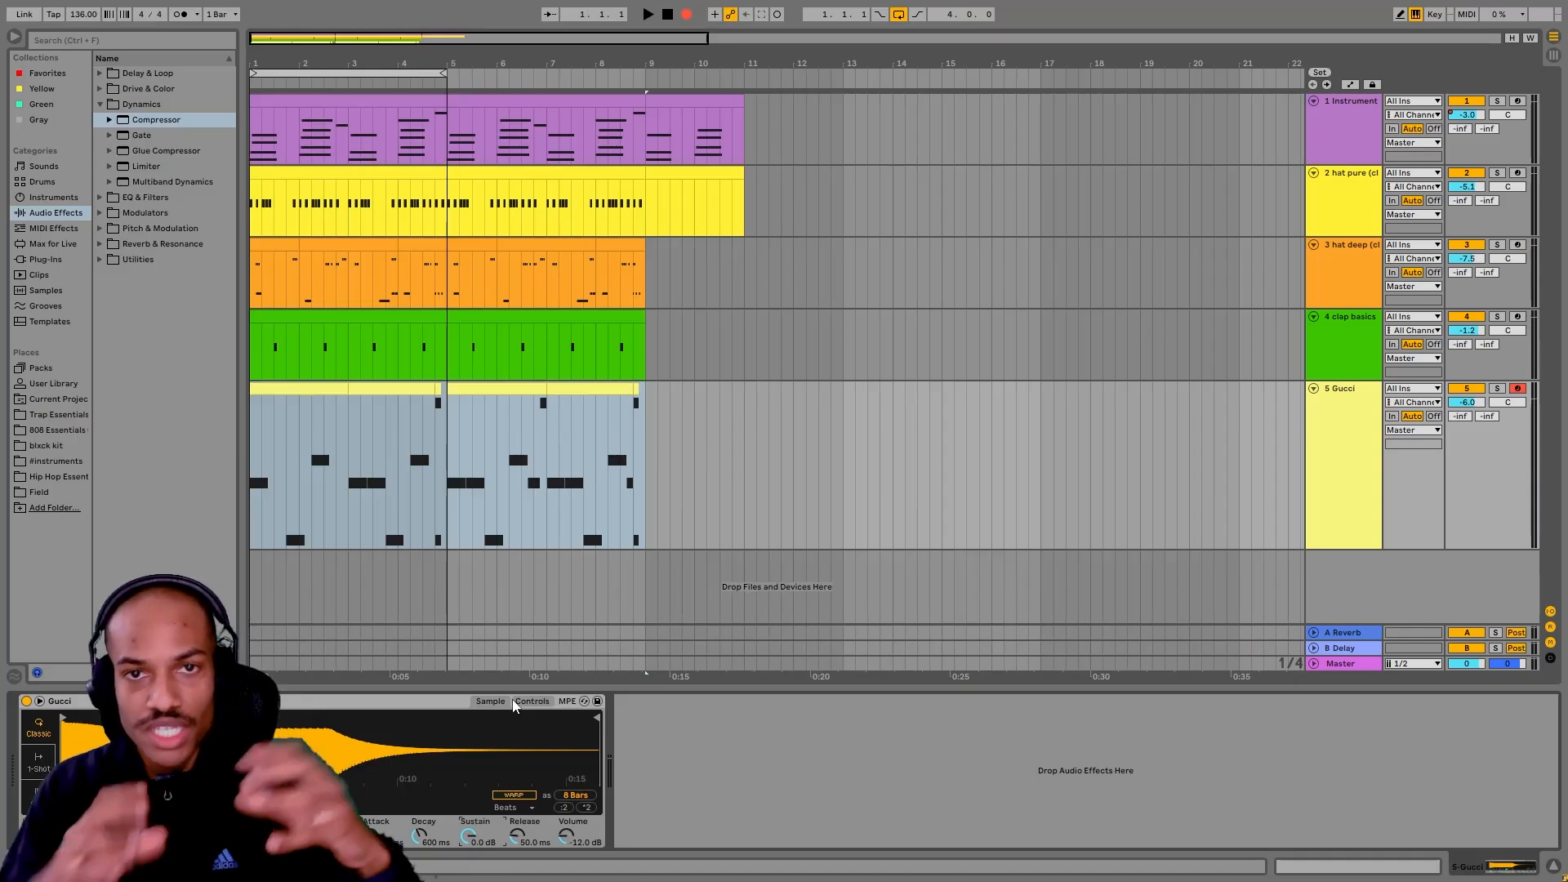
Step: Compare the Gucci sampler's waveform view with its amplitude envelope controls
left_click(464, 707)
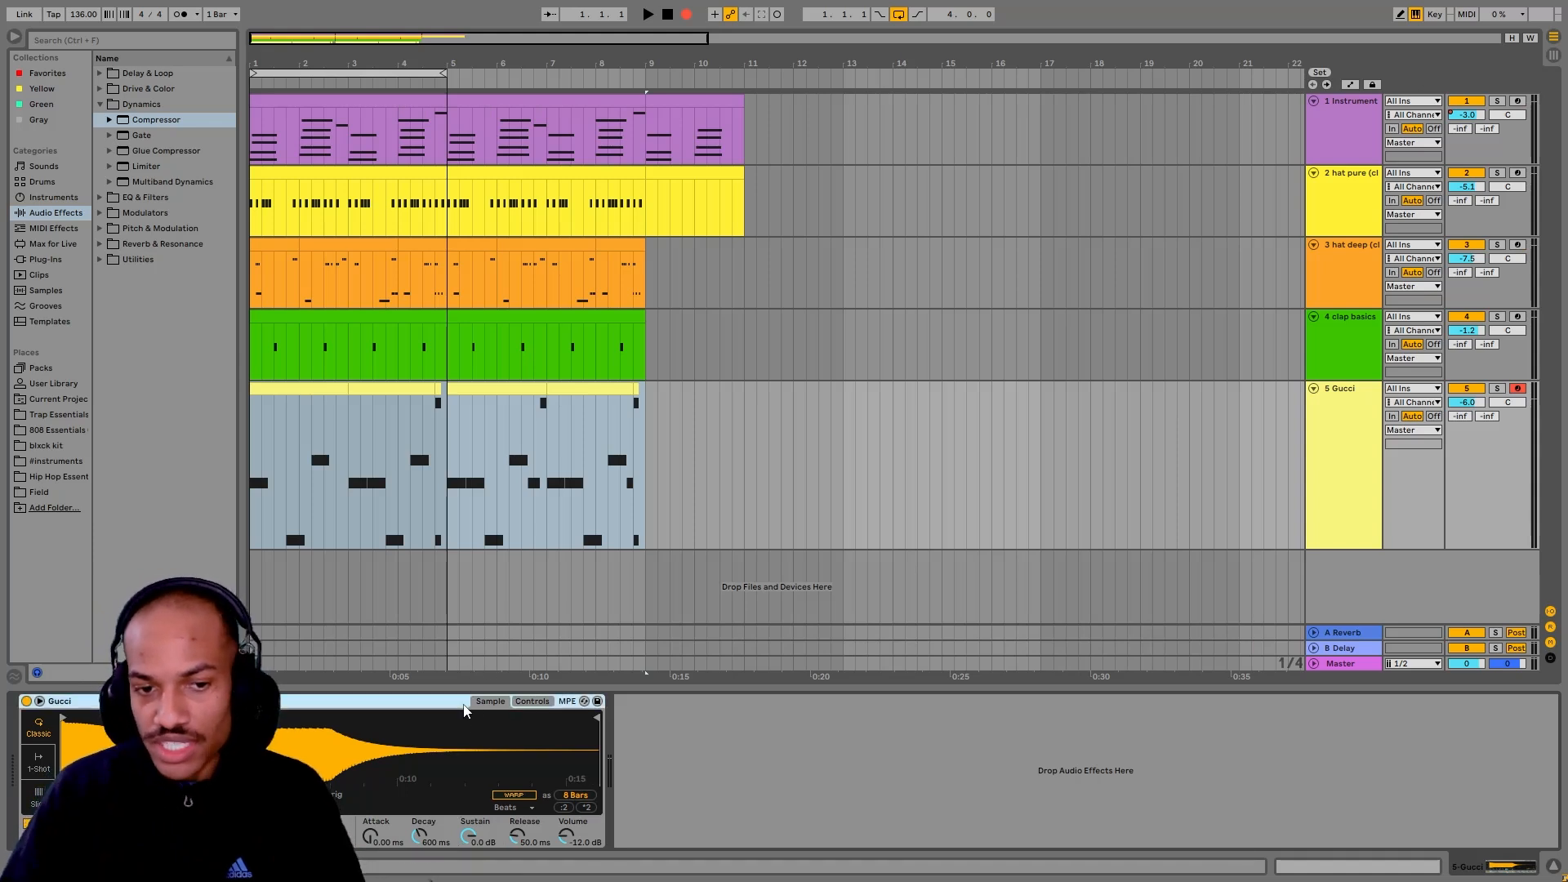
left_click(532, 702)
left_click(489, 703)
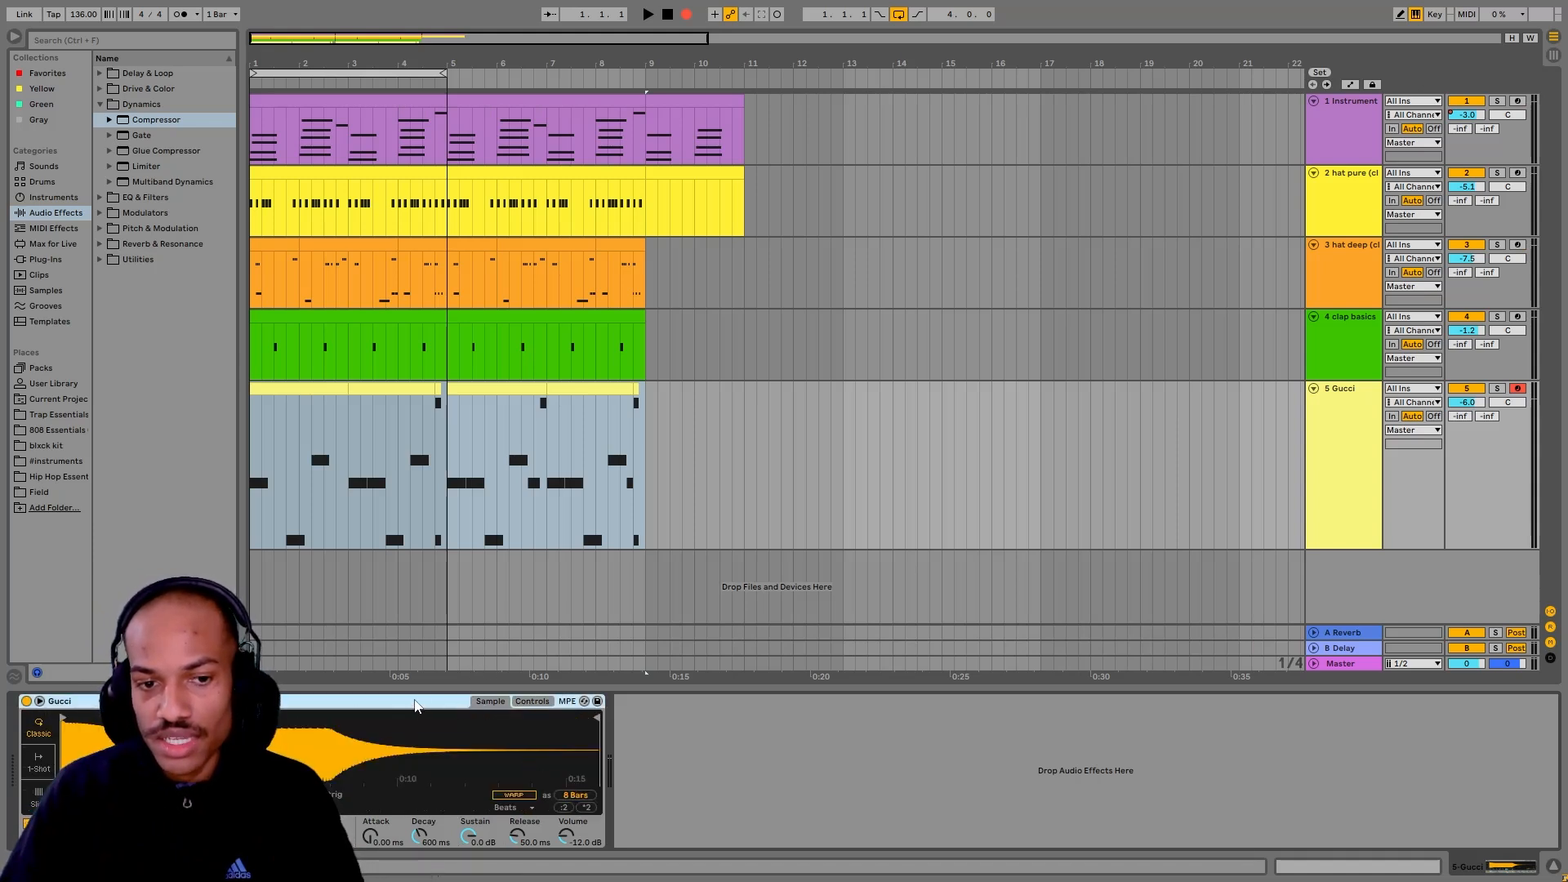
left_click(532, 702)
left_click(490, 702)
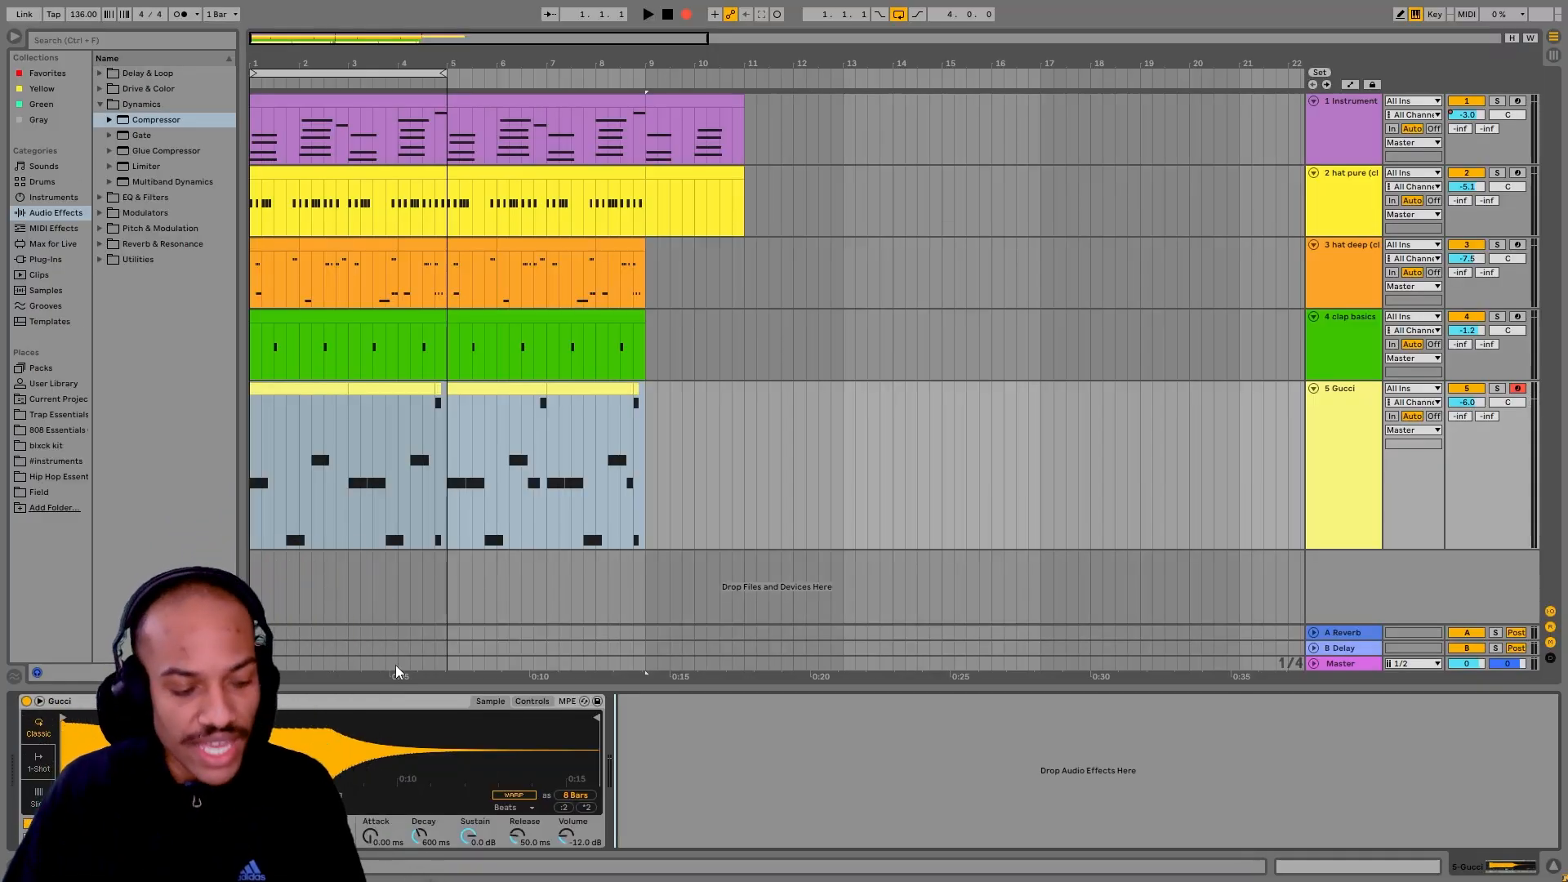
Step: Adjust the Compressor's release time
left_click_drag(468, 834, 558, 775)
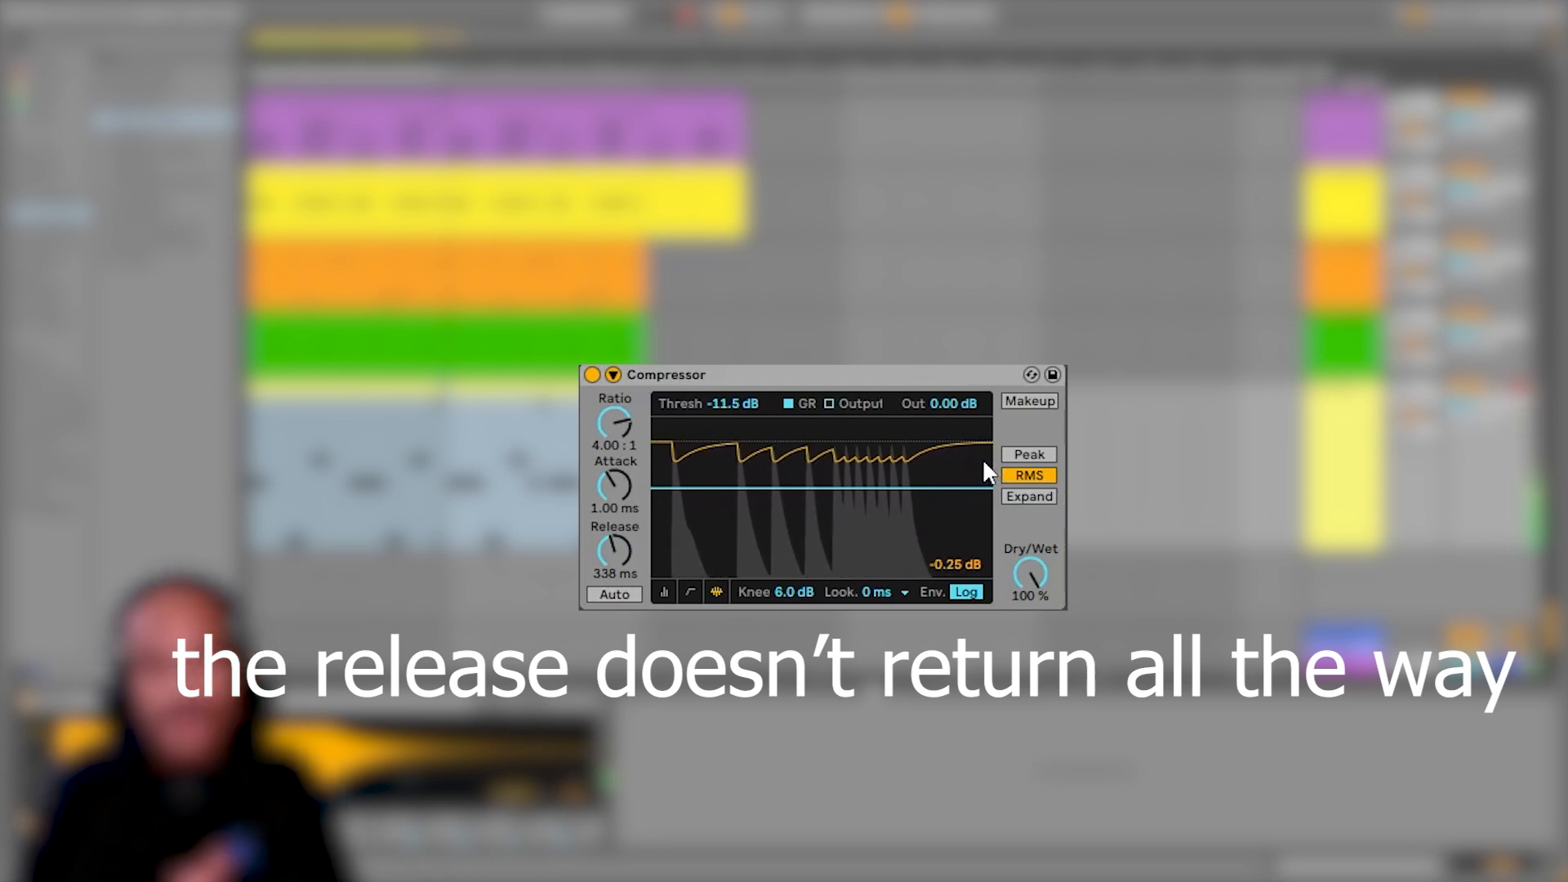
left_click_drag(625, 545, 620, 551)
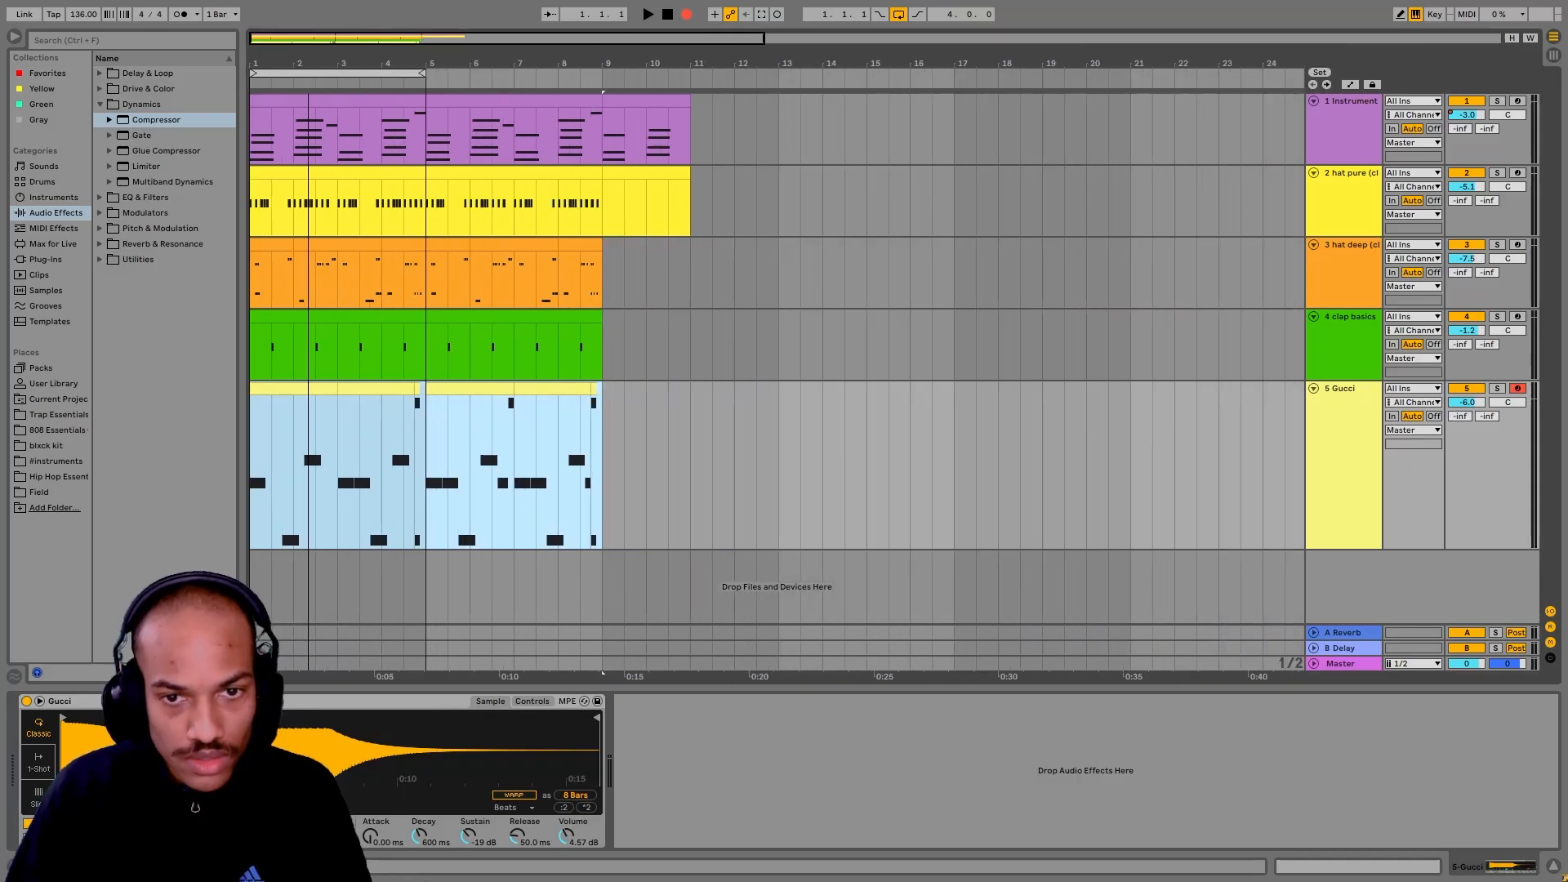
Step: Select both bass clips on the Gucci track, and place the insert marker at bar 9
left_click(600, 499)
left_click_drag(603, 499, 169, 464)
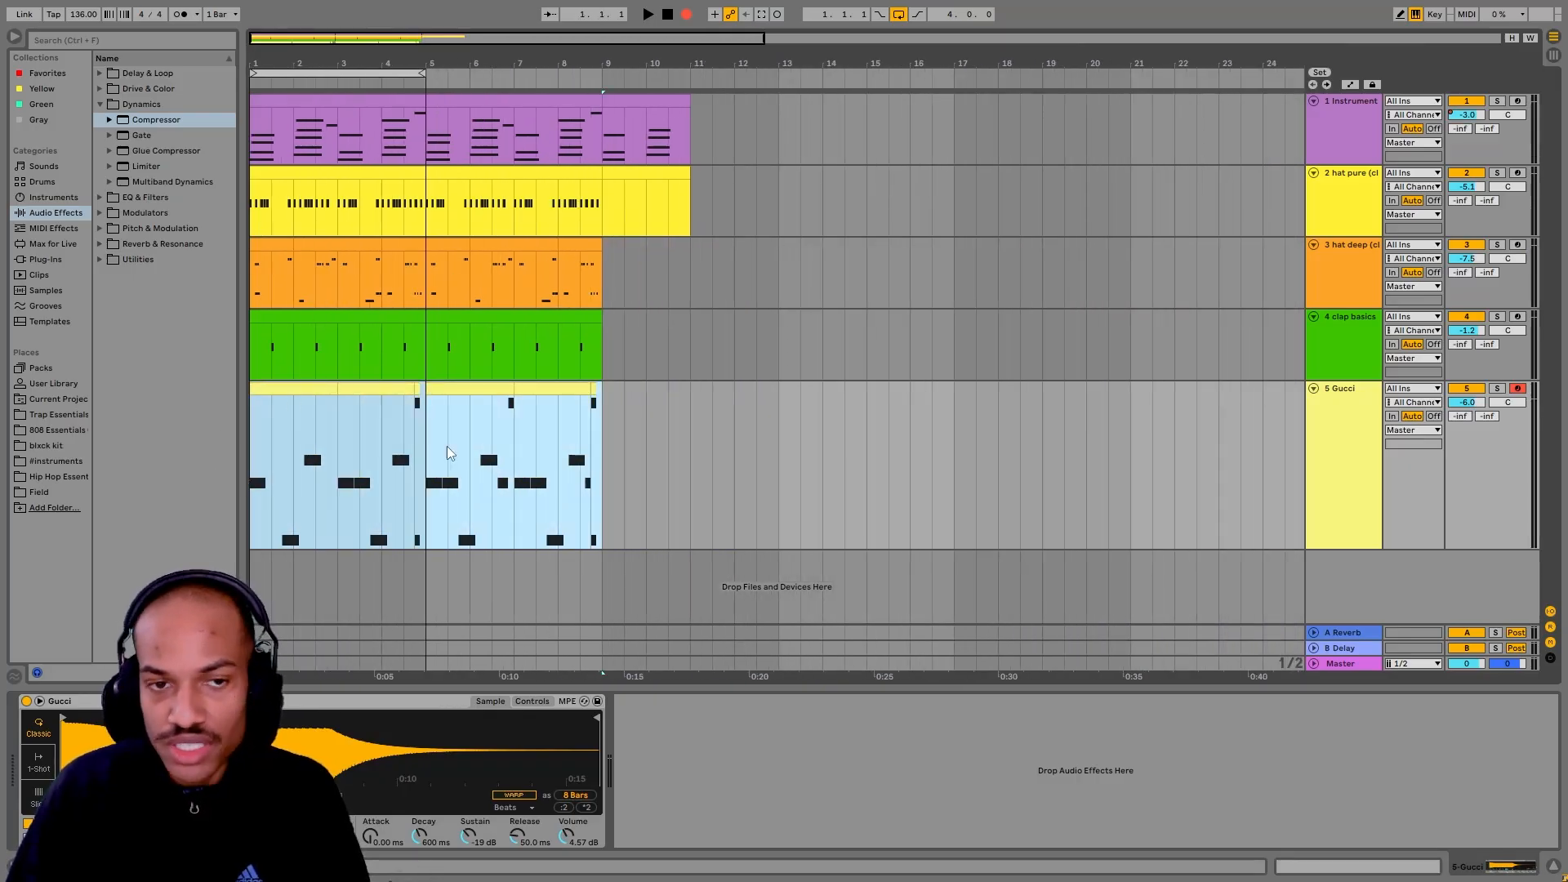
left_click(604, 513)
left_click_drag(605, 513, 158, 483)
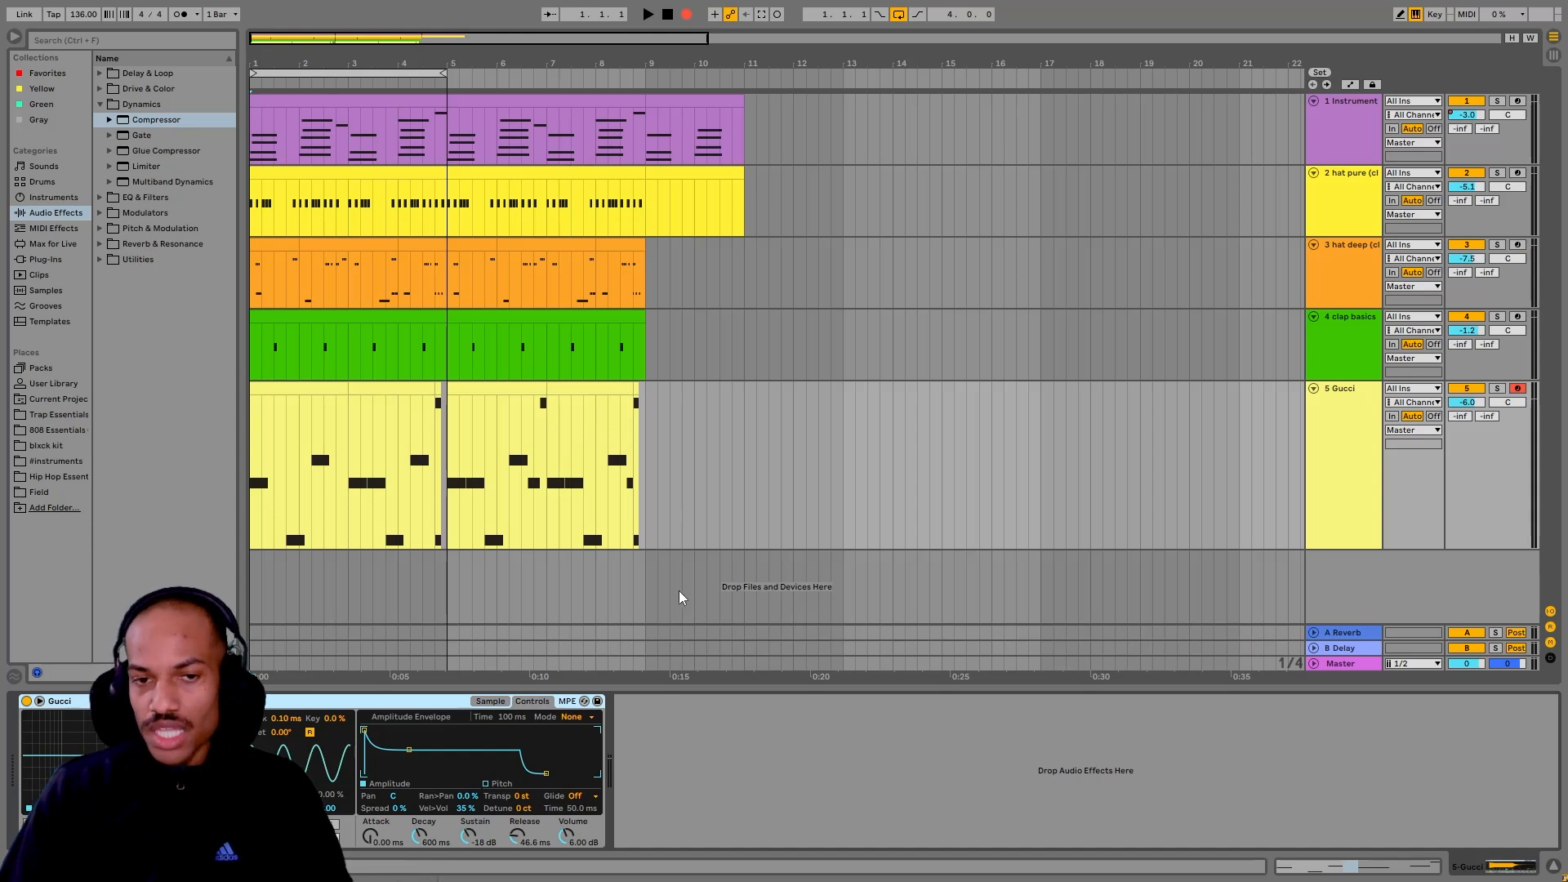
left_click(646, 485)
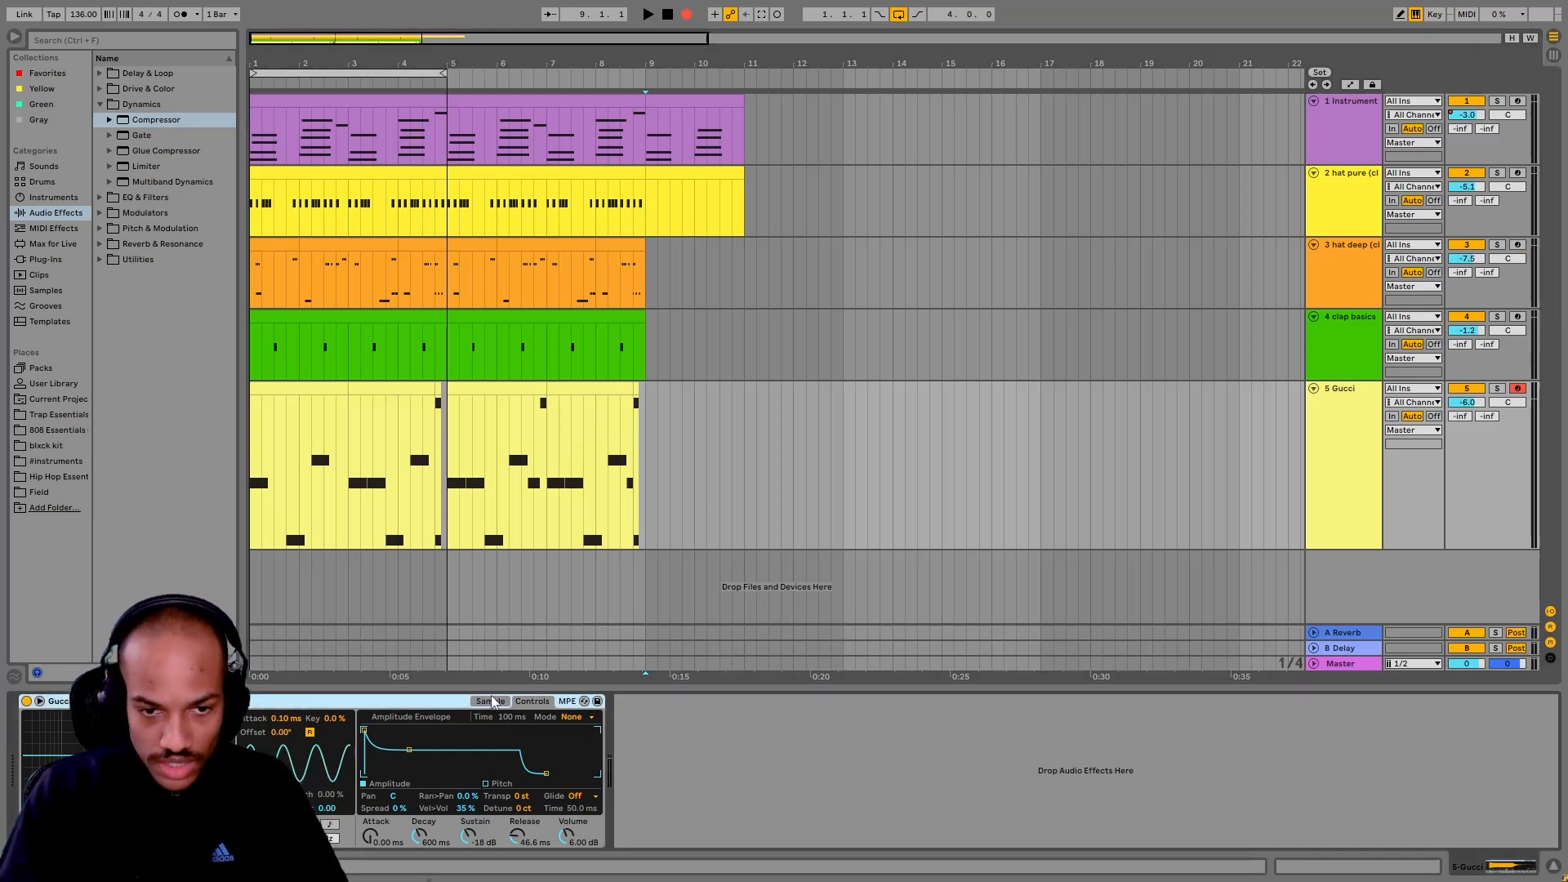
Step: Switch the Gucci sampler between its sample display and controls, finishing on the amplitude envelope
left_click(491, 701)
left_click(536, 708)
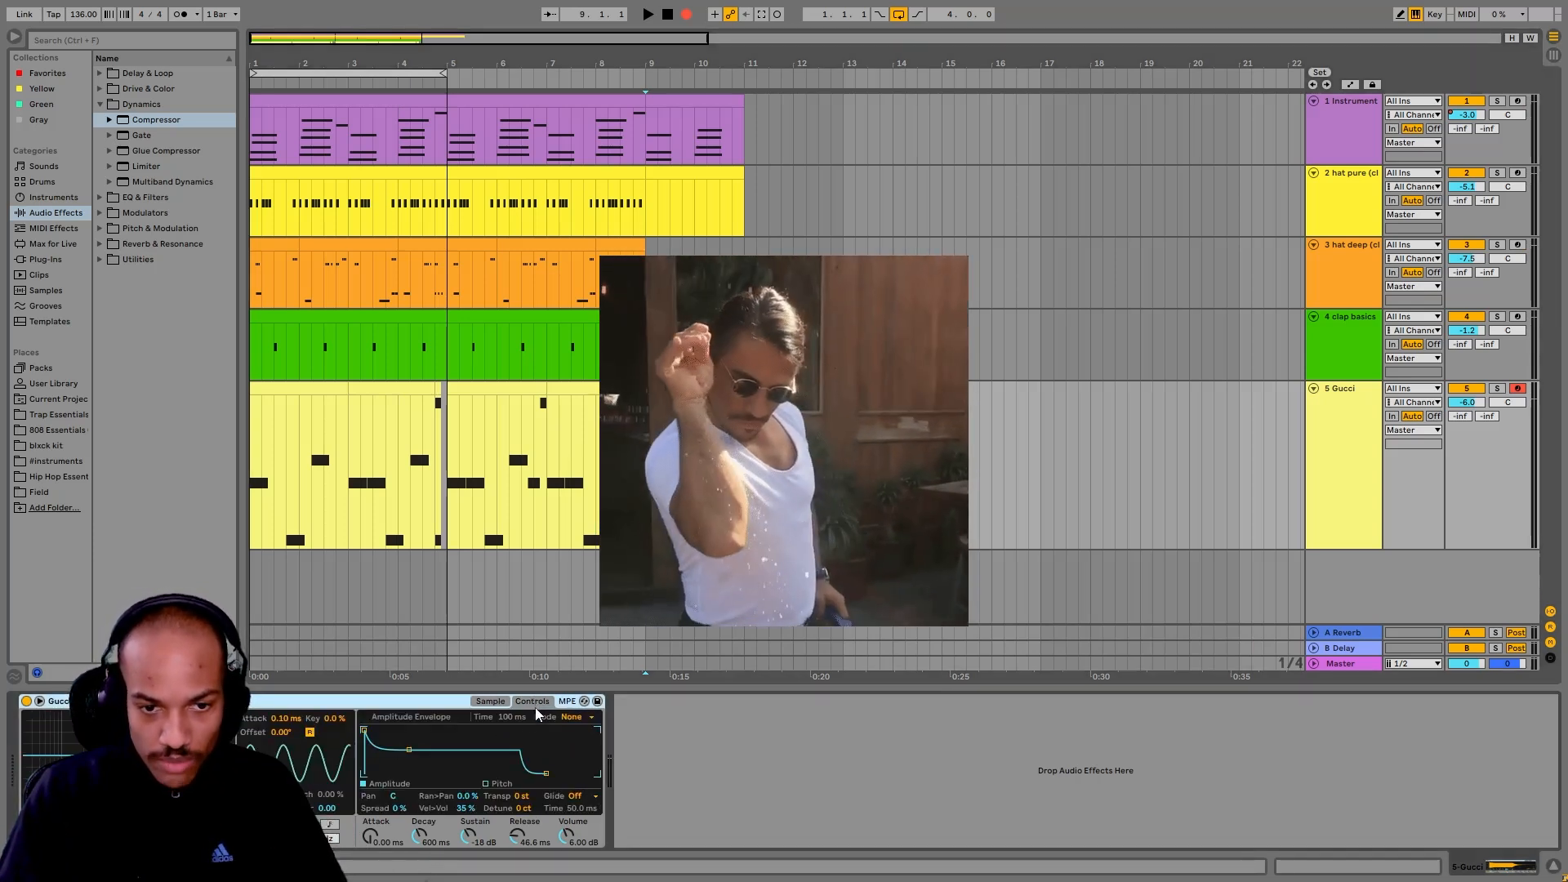
left_click(488, 701)
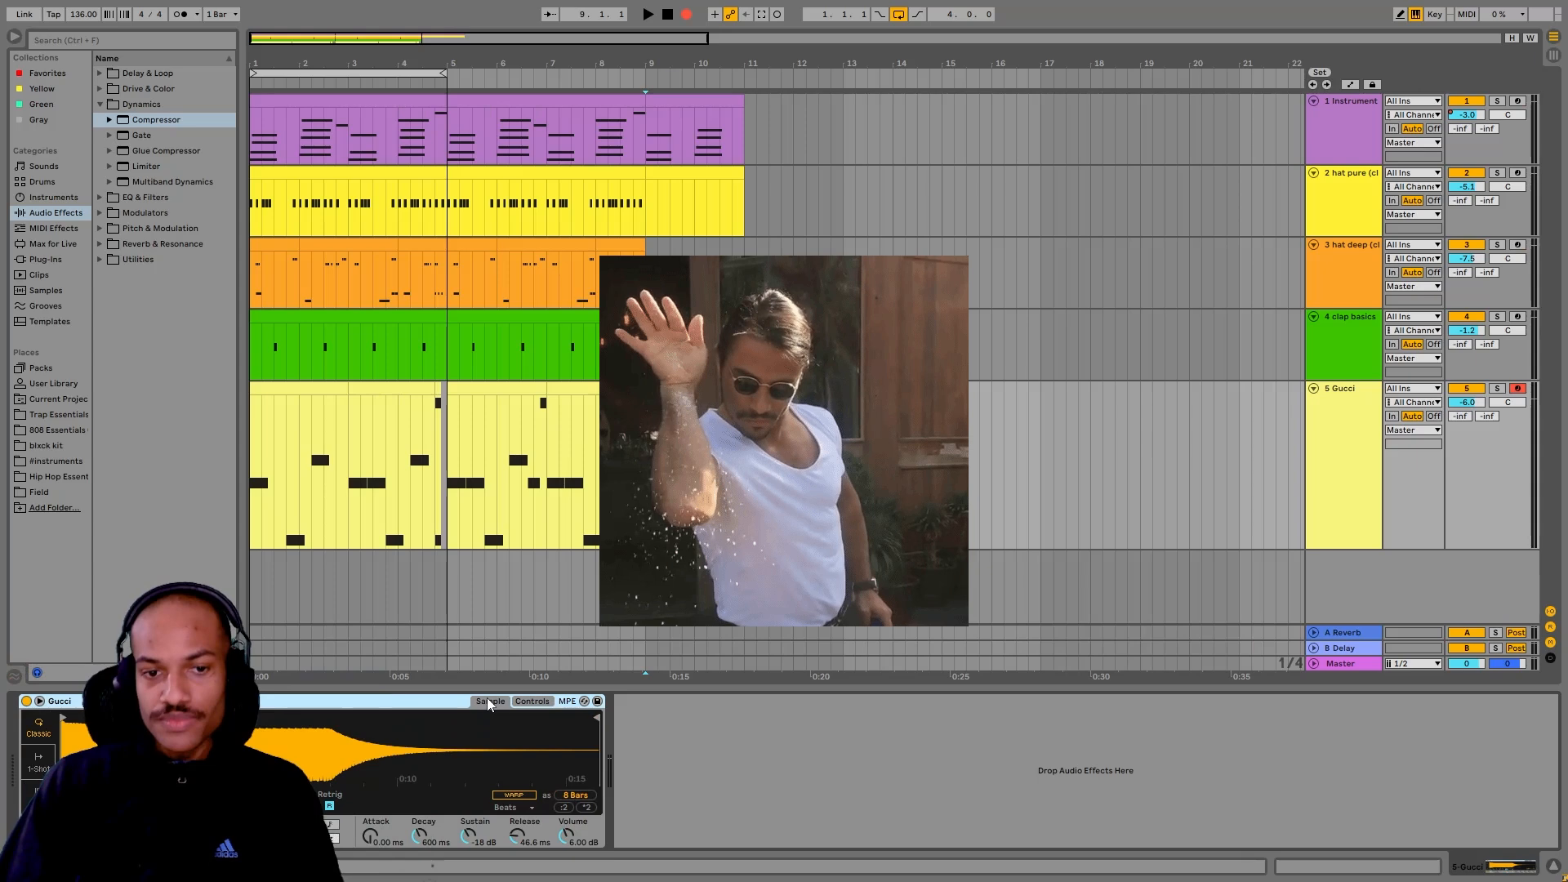
left_click(534, 702)
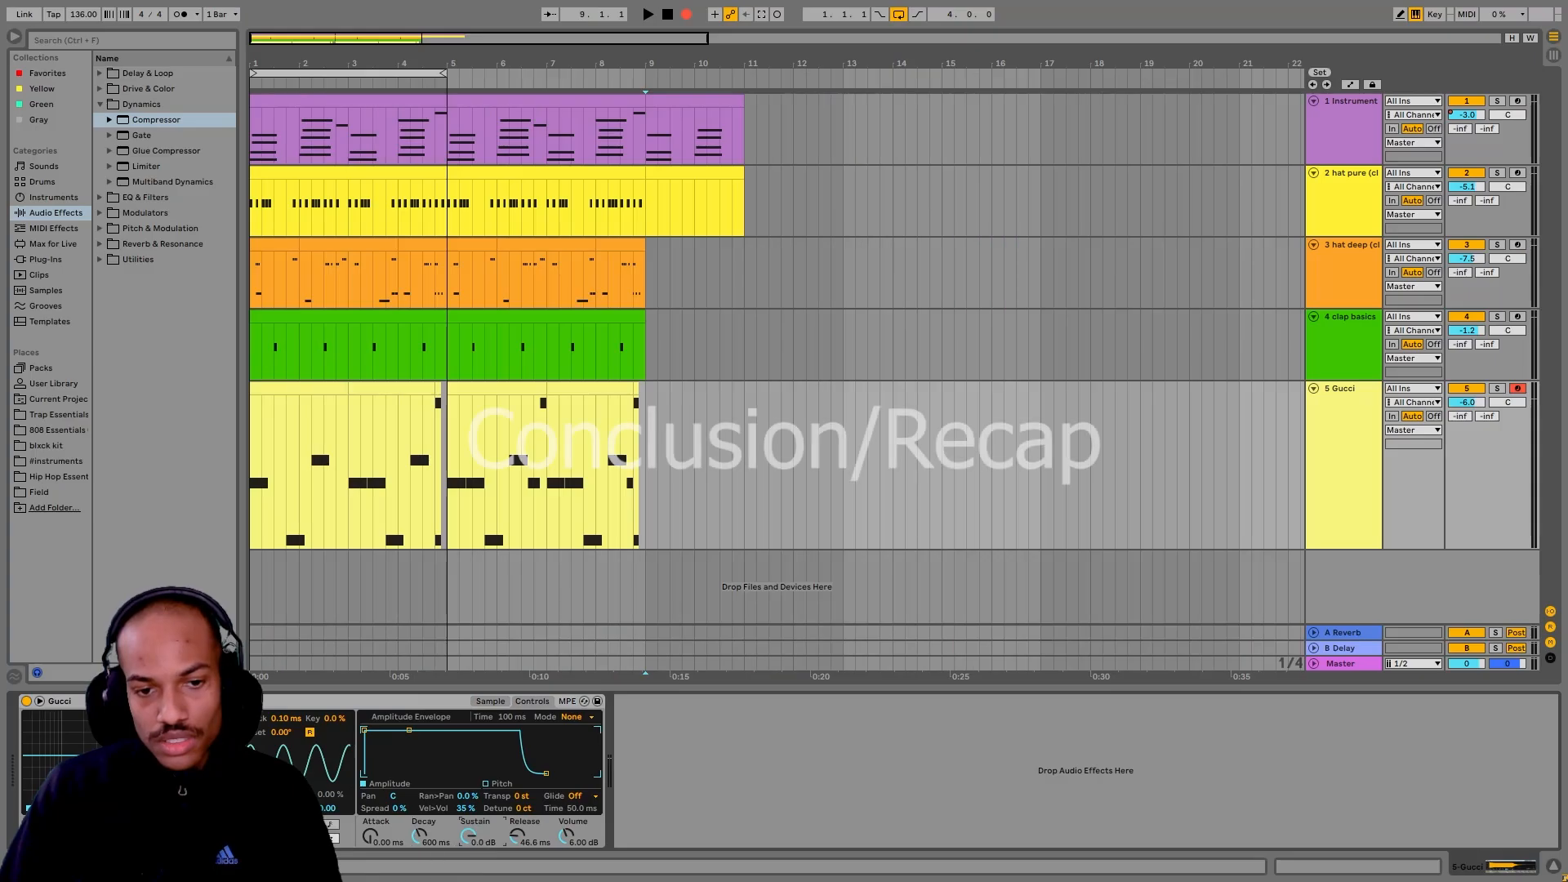
Step: Set the Gucci sampler's sustain to about -17 dB and shorten its decay
left_click_drag(468, 836, 468, 856)
double_click(467, 756)
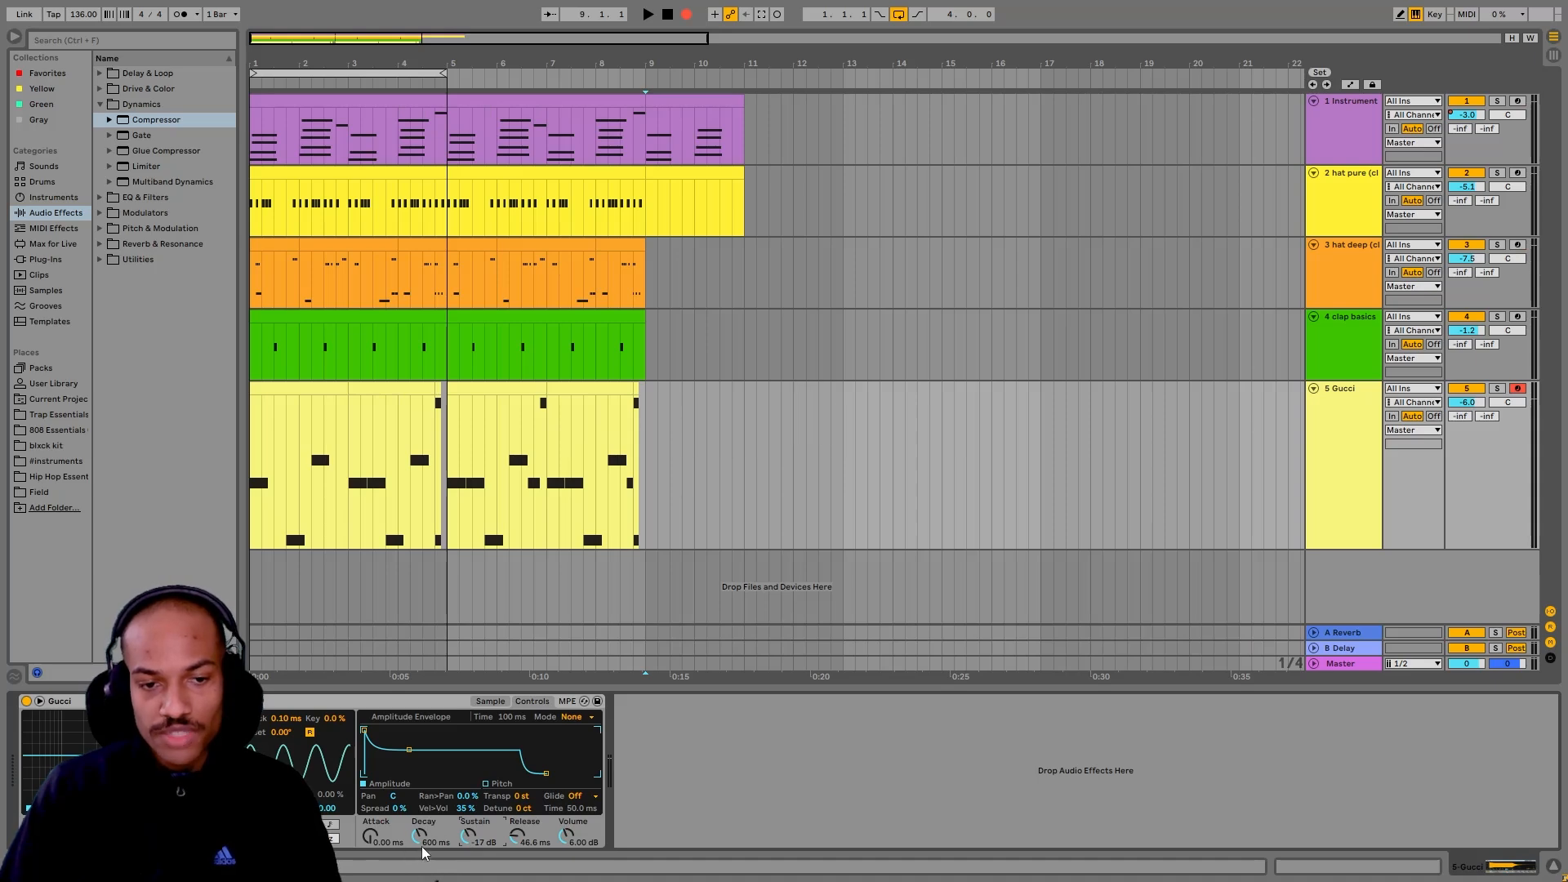
left_click_drag(419, 833, 416, 846)
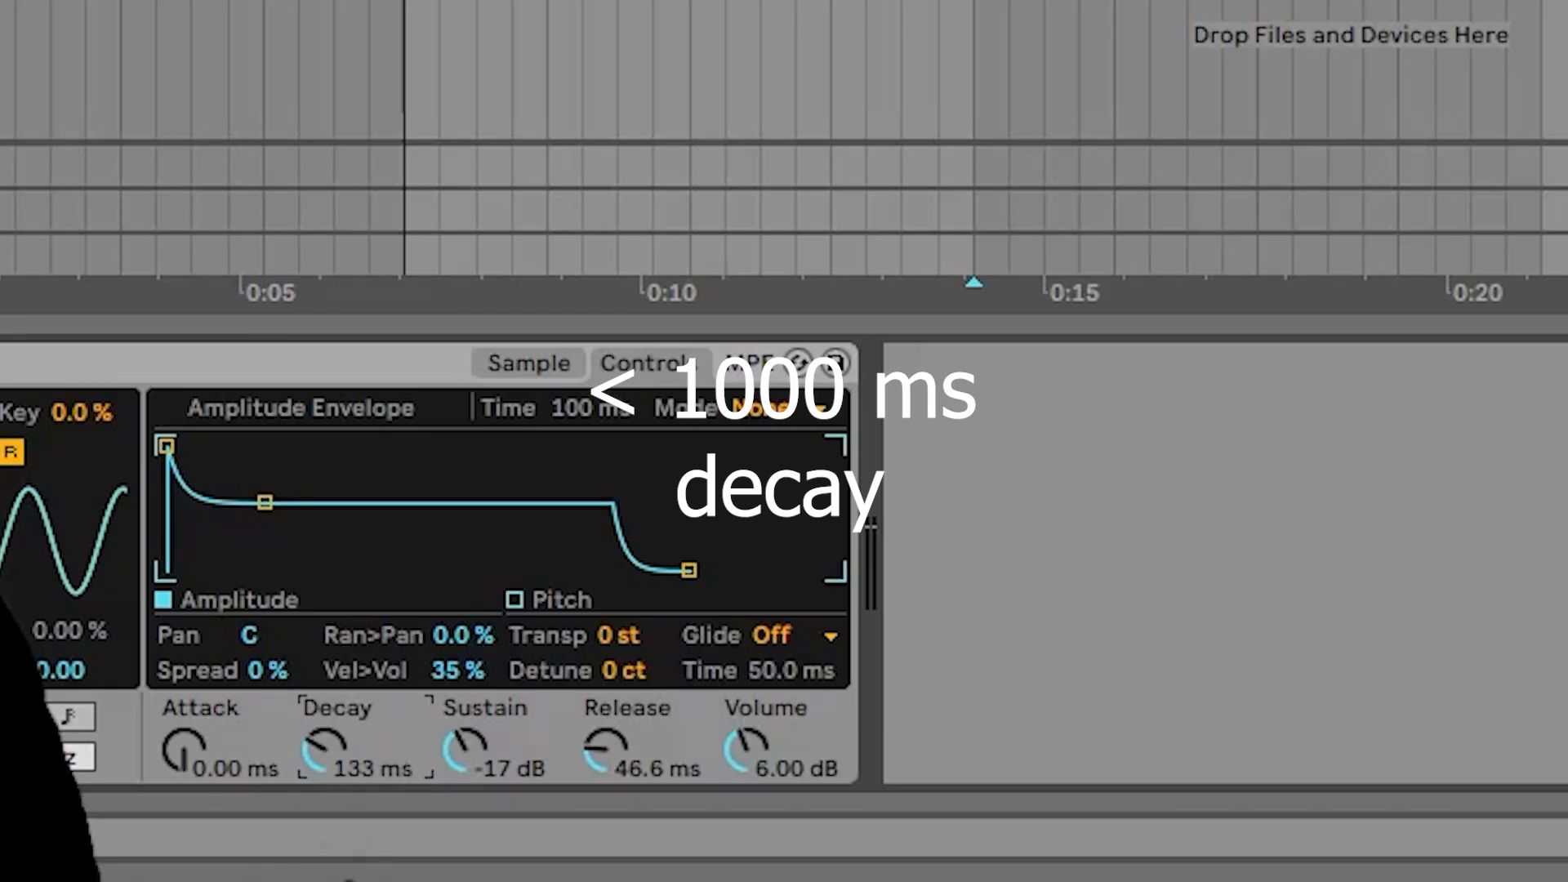
mouse_move(324, 747)
left_mouse_down()
mouse_move(324, 731)
mouse_move(318, 756)
left_mouse_up()
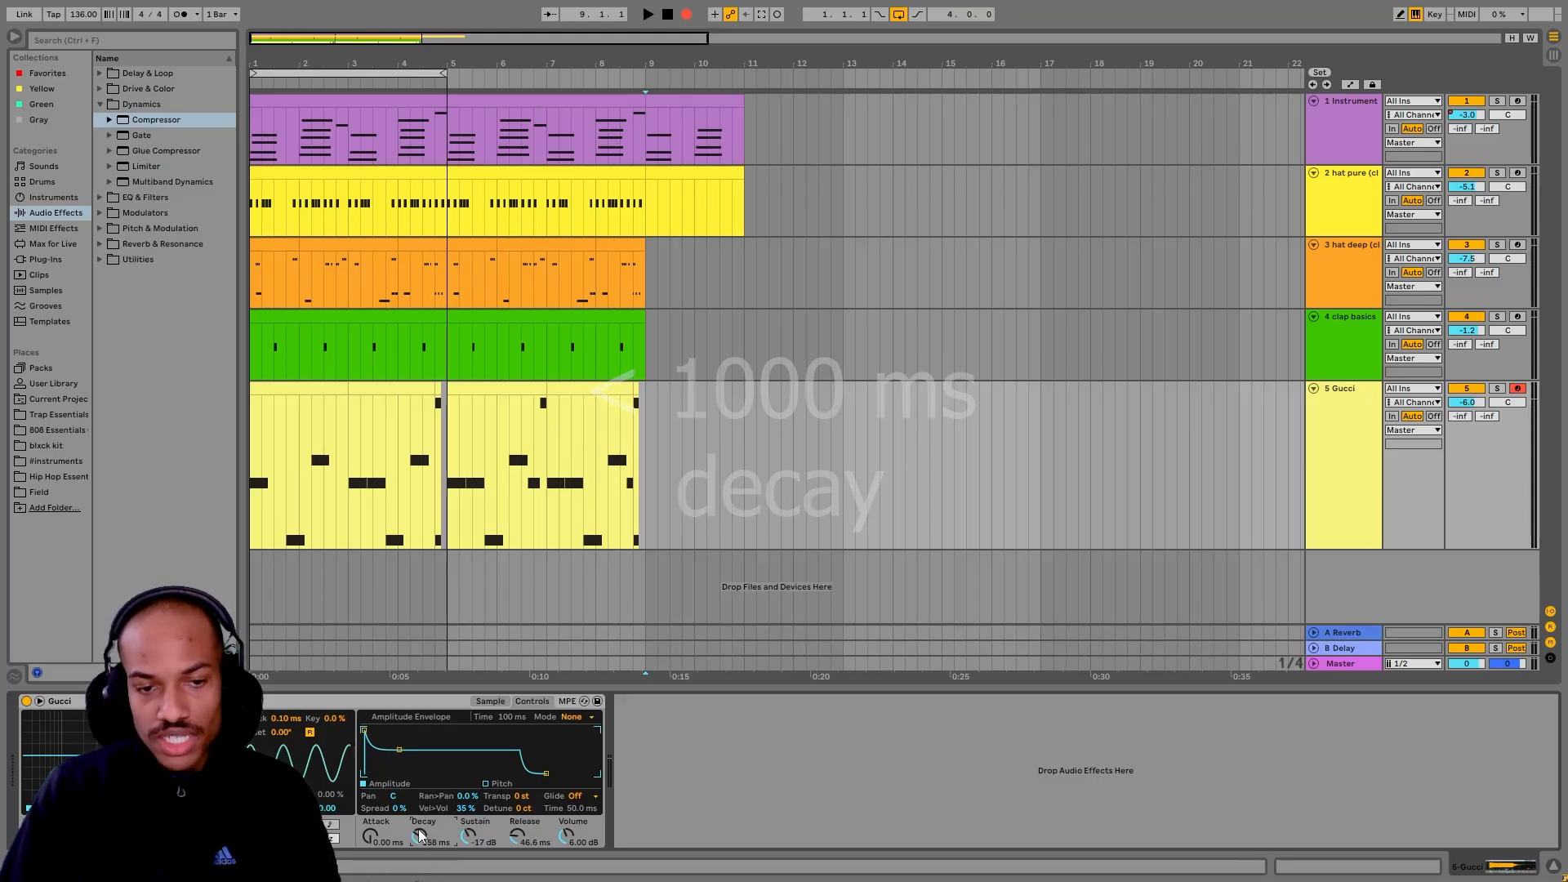